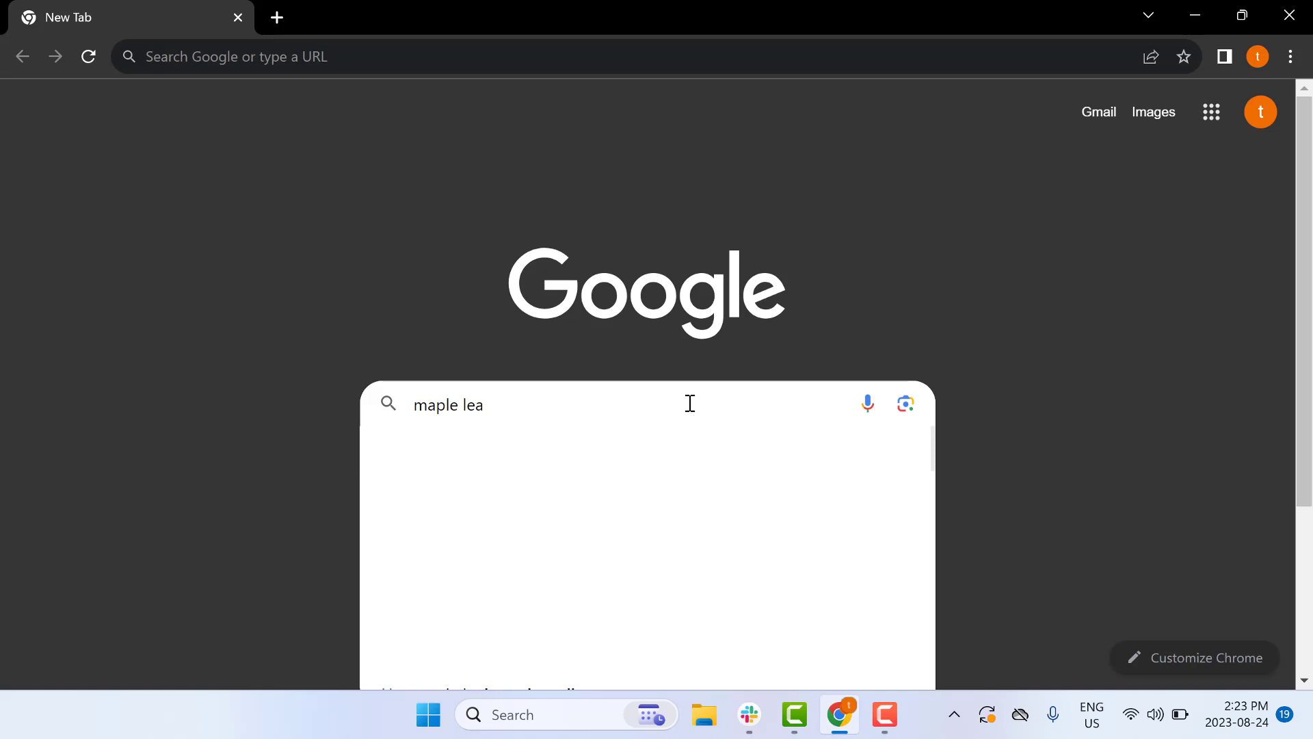
Search Google for 'maple learn' to reach the learn.maplesoft.com site
{"action": "key", "text": "Return"}
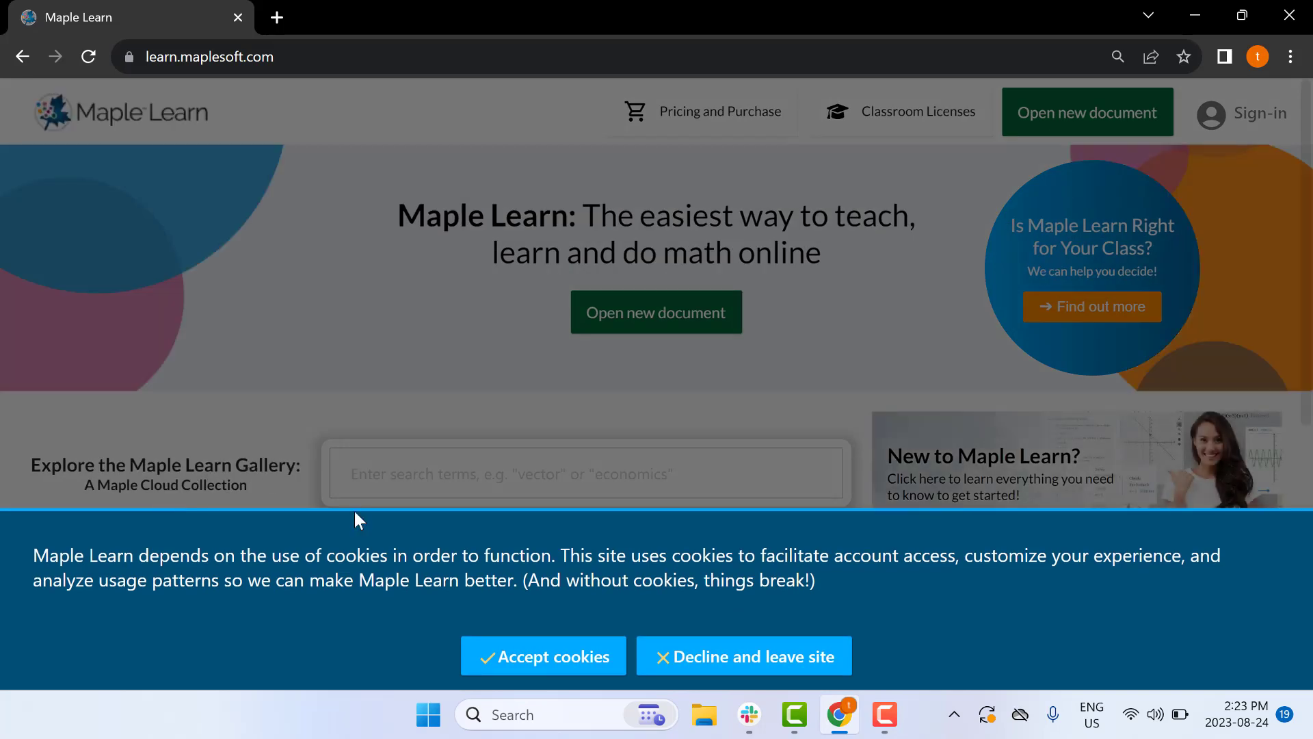
Accept the site's cookies and bring up the Create Account form from Sign-in
{"action": "left_click", "coordinate": [516, 656]}
{"action": "left_click", "coordinate": [1242, 122]}
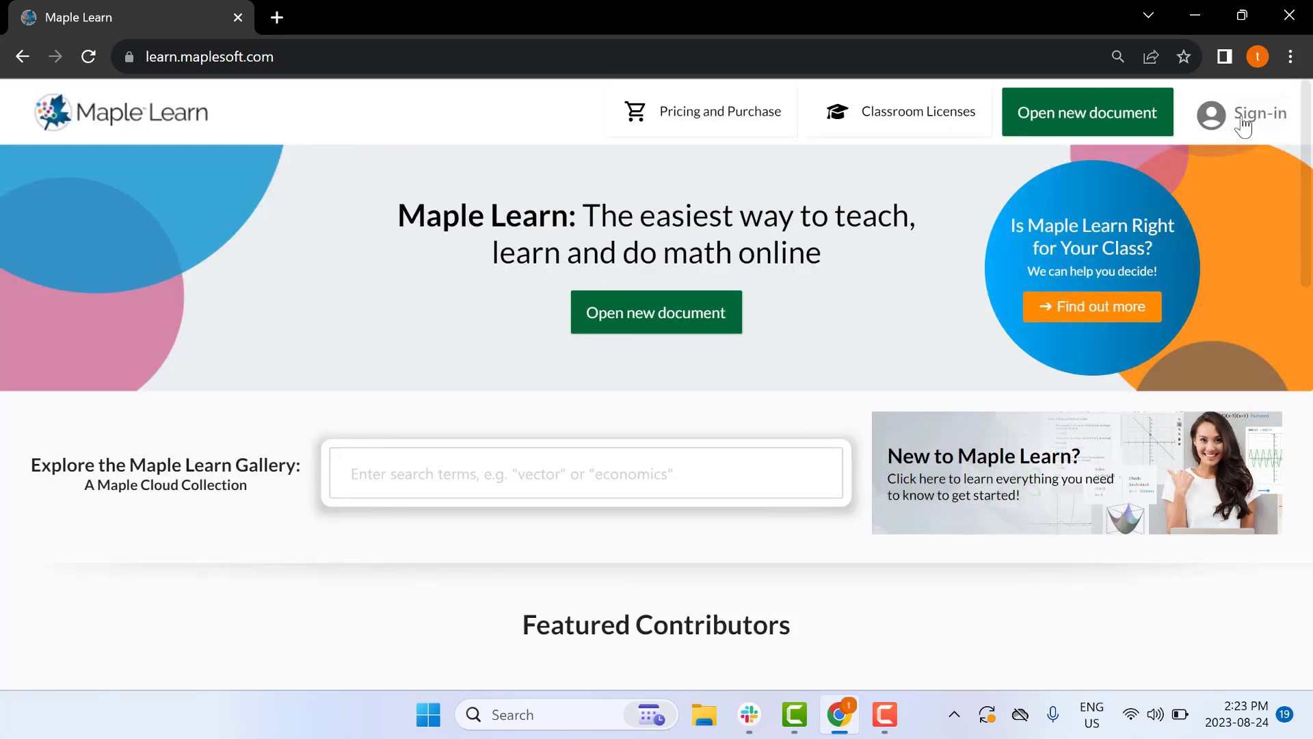
{"action": "left_click", "coordinate": [584, 573]}
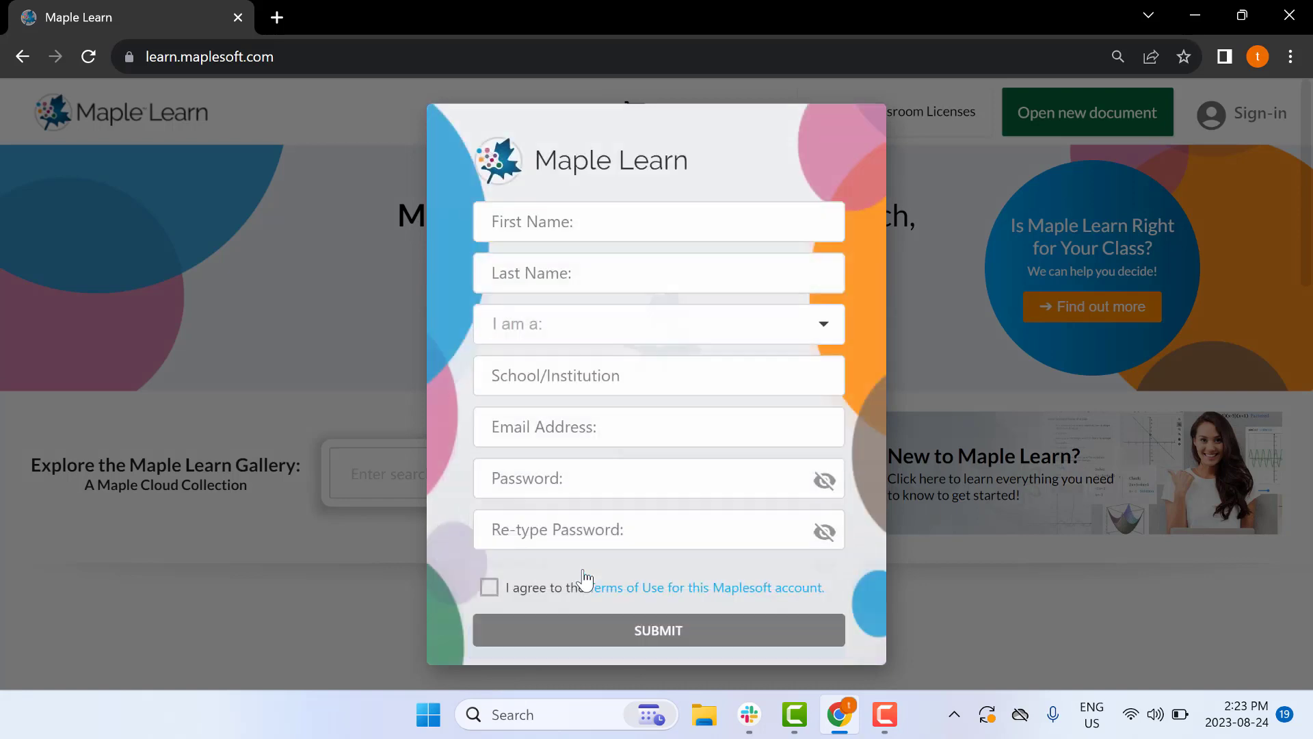
Enter the user's first and last name, choose the Student role, and institution Maplesoft
{"action": "left_click", "coordinate": [634, 222]}
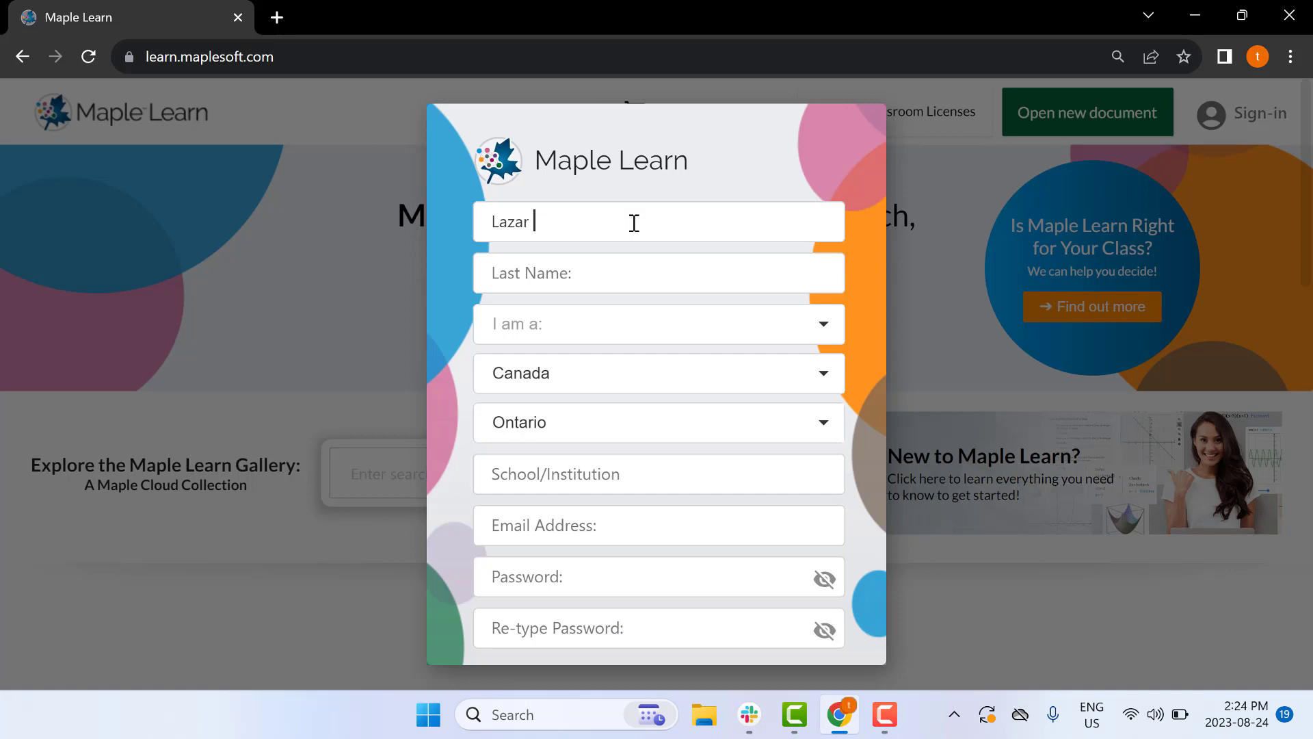
{"action": "left_click", "coordinate": [607, 285]}
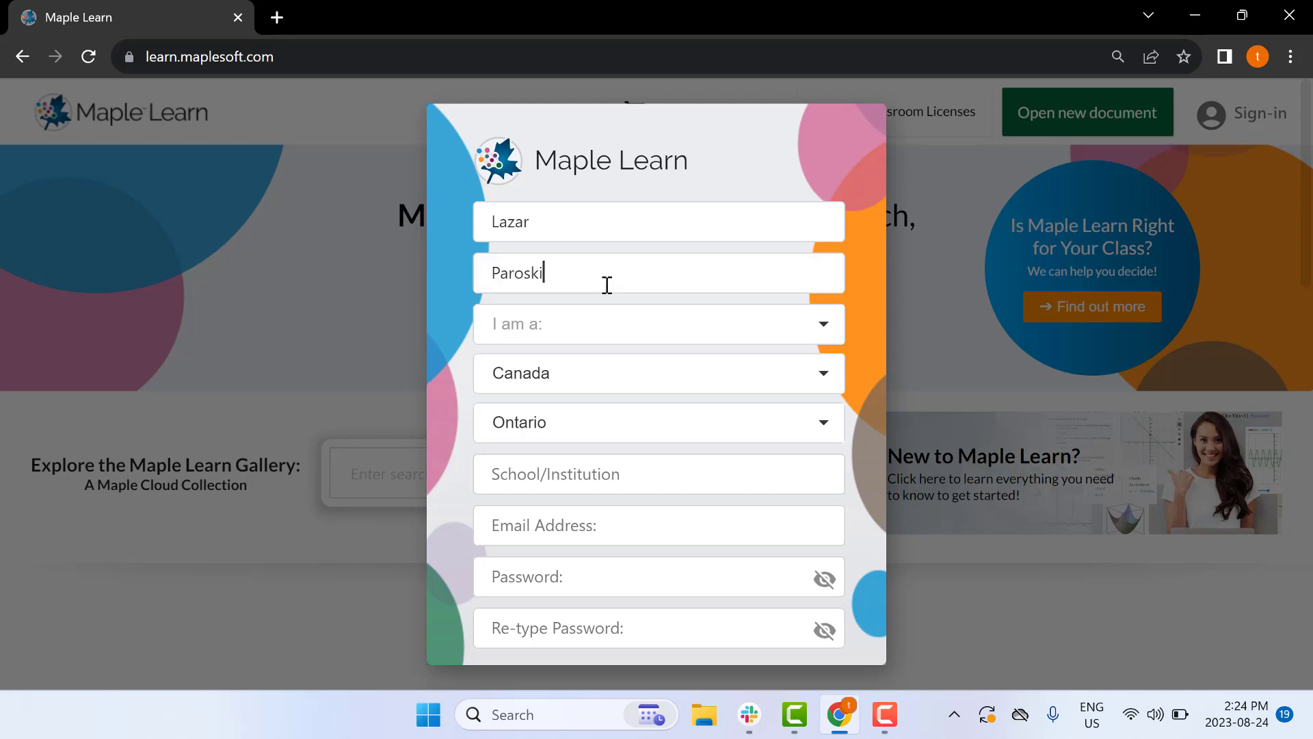
{"action": "left_click", "coordinate": [607, 324]}
{"action": "left_click", "coordinate": [538, 313]}
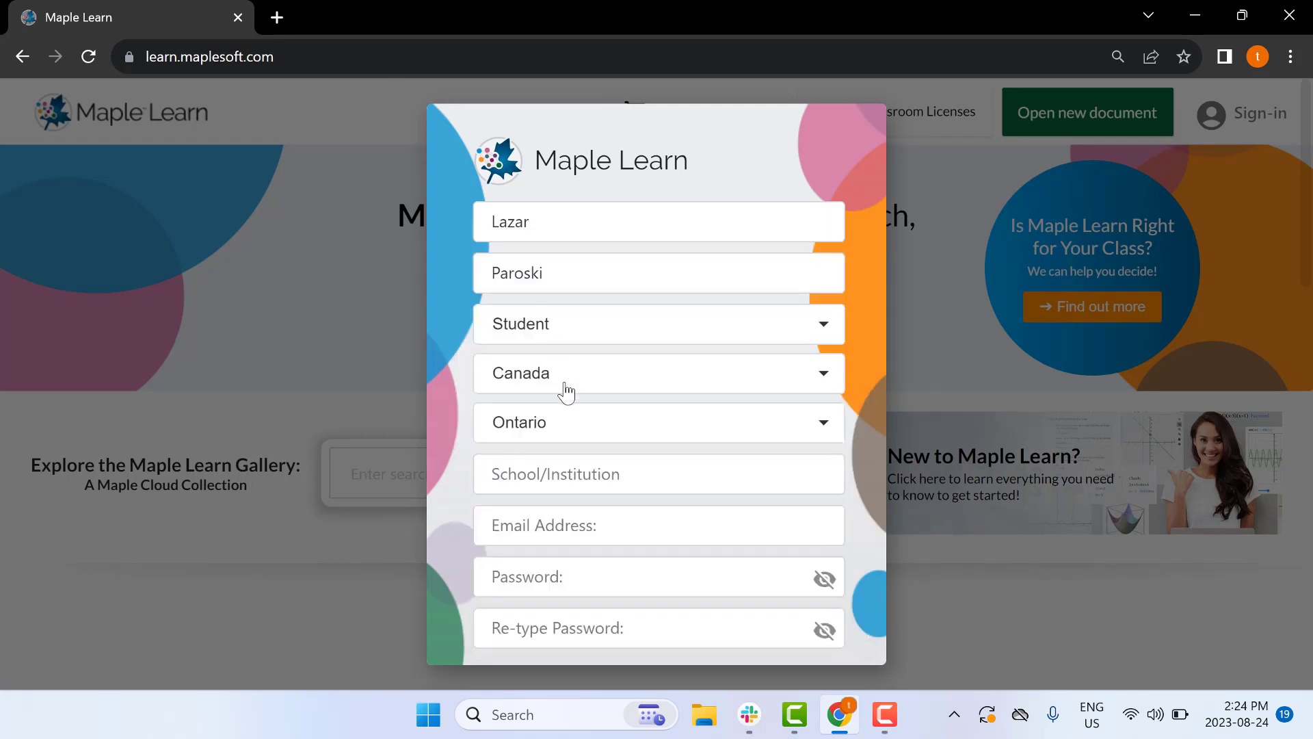
{"action": "left_click", "coordinate": [565, 471]}
{"action": "type", "text": "Maple"}
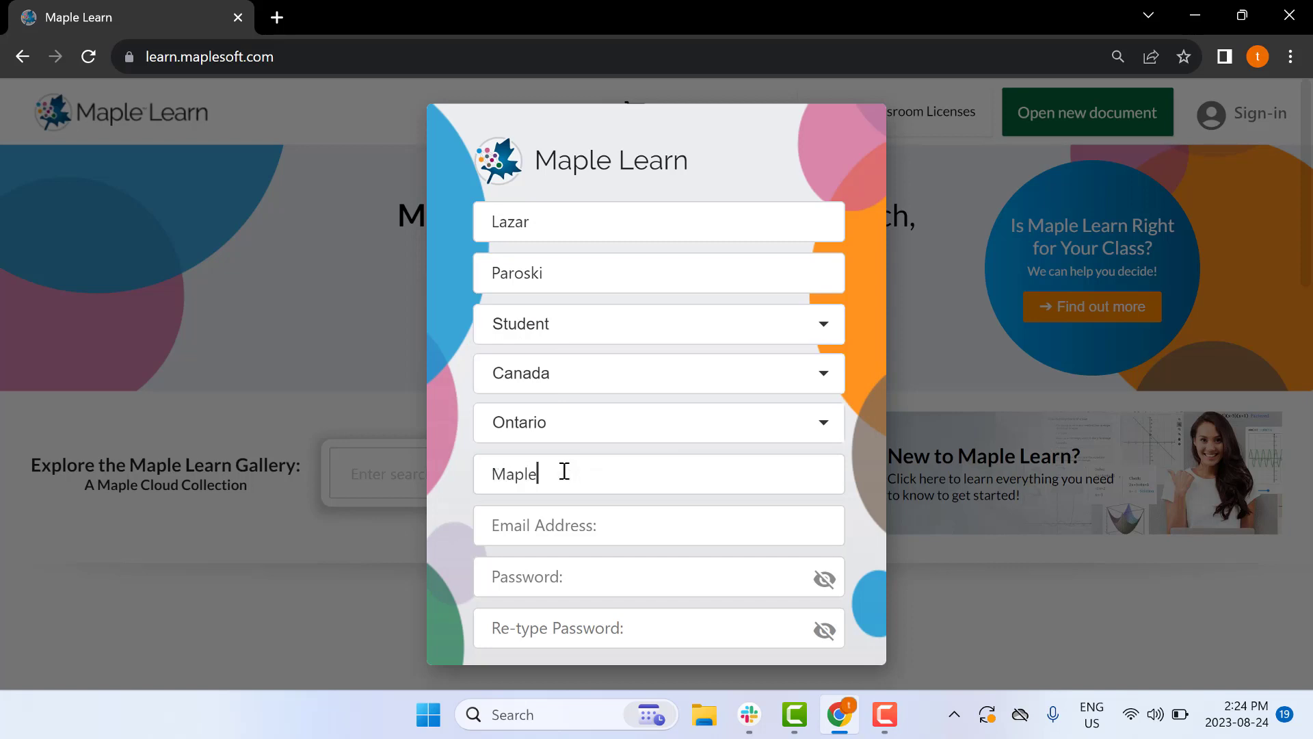
{"action": "type", "text": "soft"}
Paste the e-mail address, enter and confirm the password, accept the Terms, and submit
{"action": "left_click", "coordinate": [277, 18]}
{"action": "left_click", "coordinate": [545, 522]}
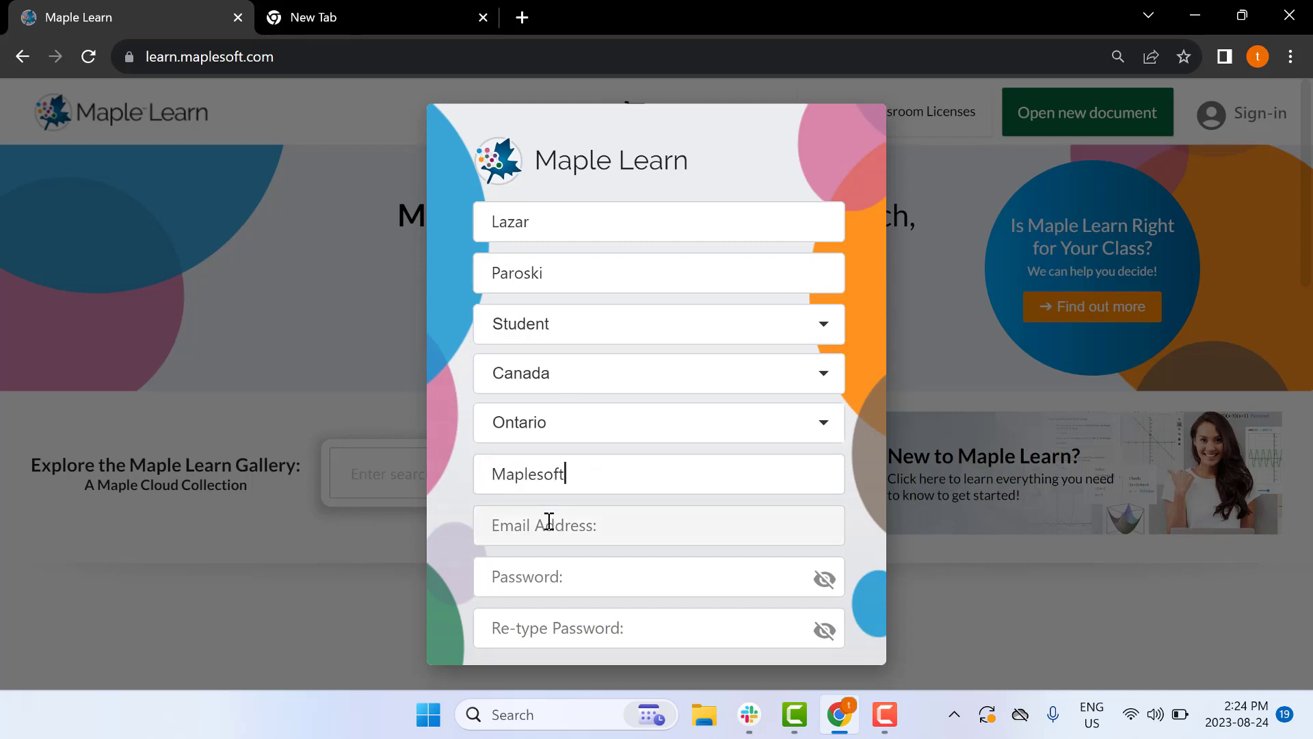
{"action": "key", "text": "ctrl+v"}
{"action": "left_click", "coordinate": [547, 579]}
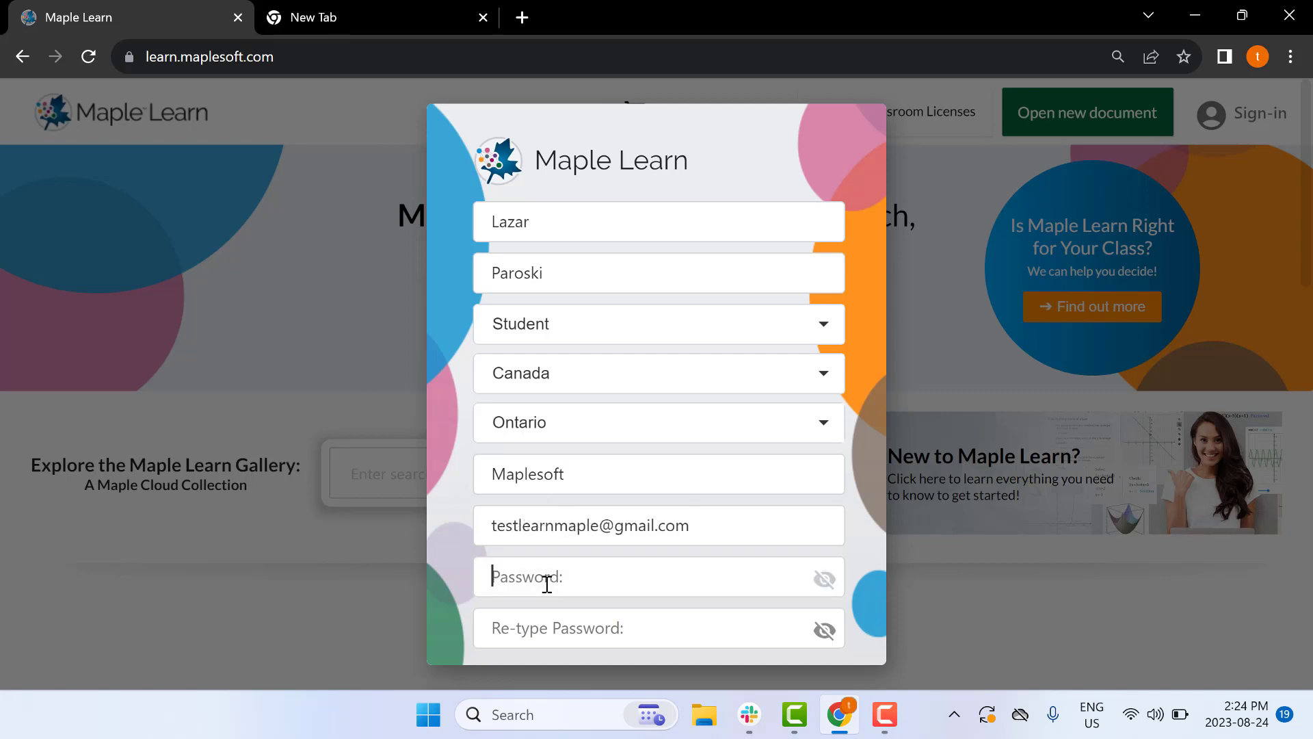
{"action": "left_click", "coordinate": [552, 624]}
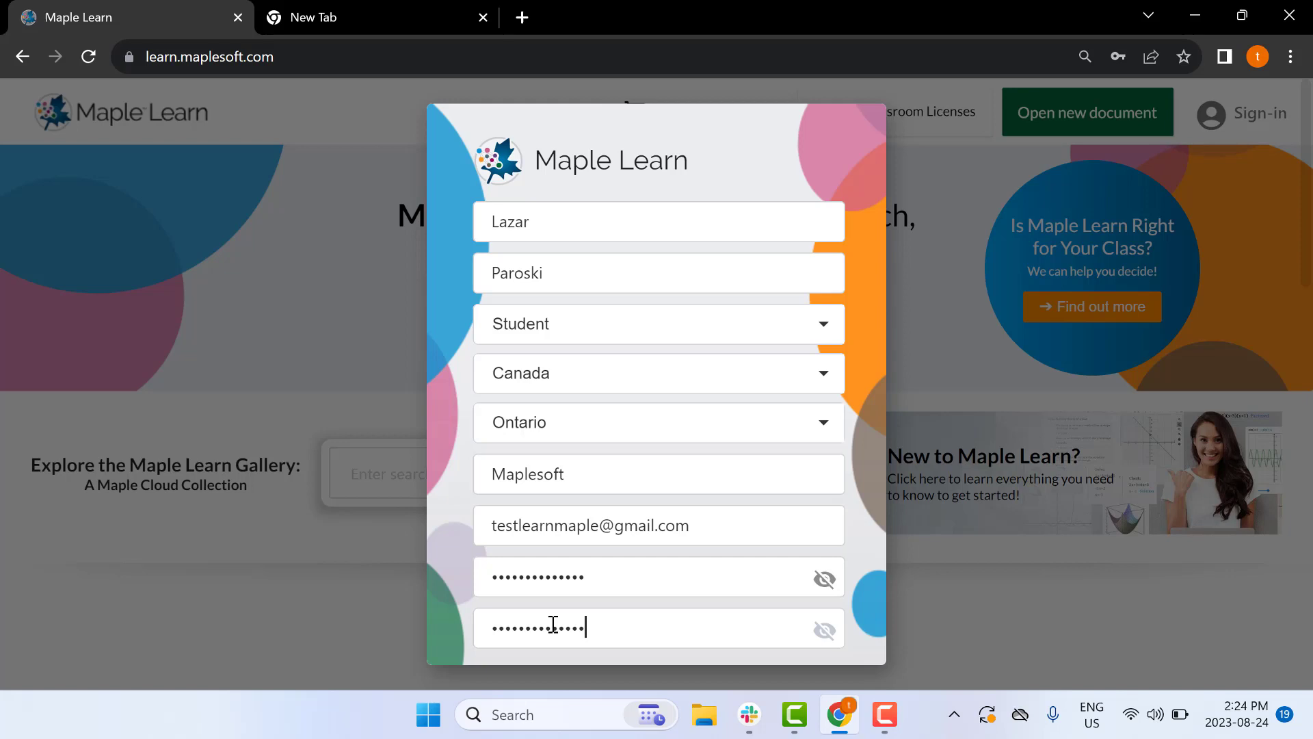
{"action": "scroll", "coordinate": [553, 624], "scroll_direction": "down", "scroll_amount": 3}
{"action": "left_click", "coordinate": [489, 439]}
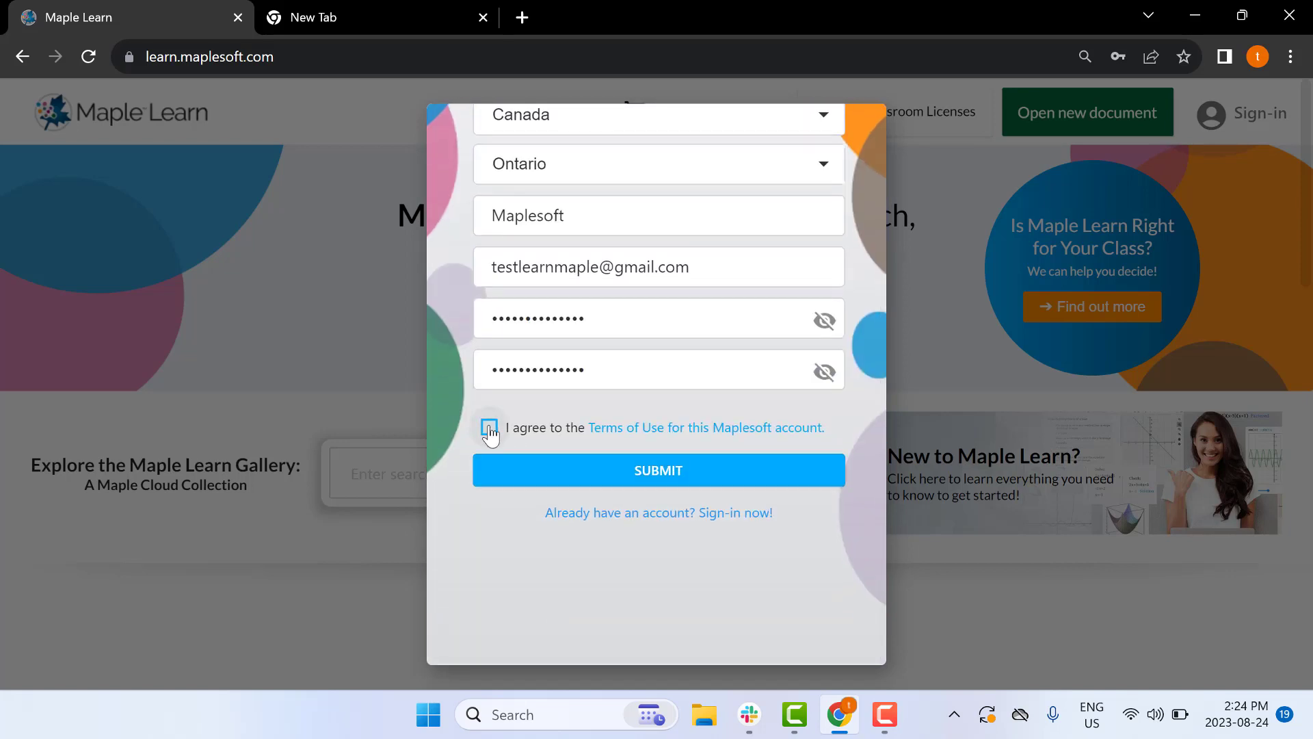
{"action": "left_click", "coordinate": [549, 479]}
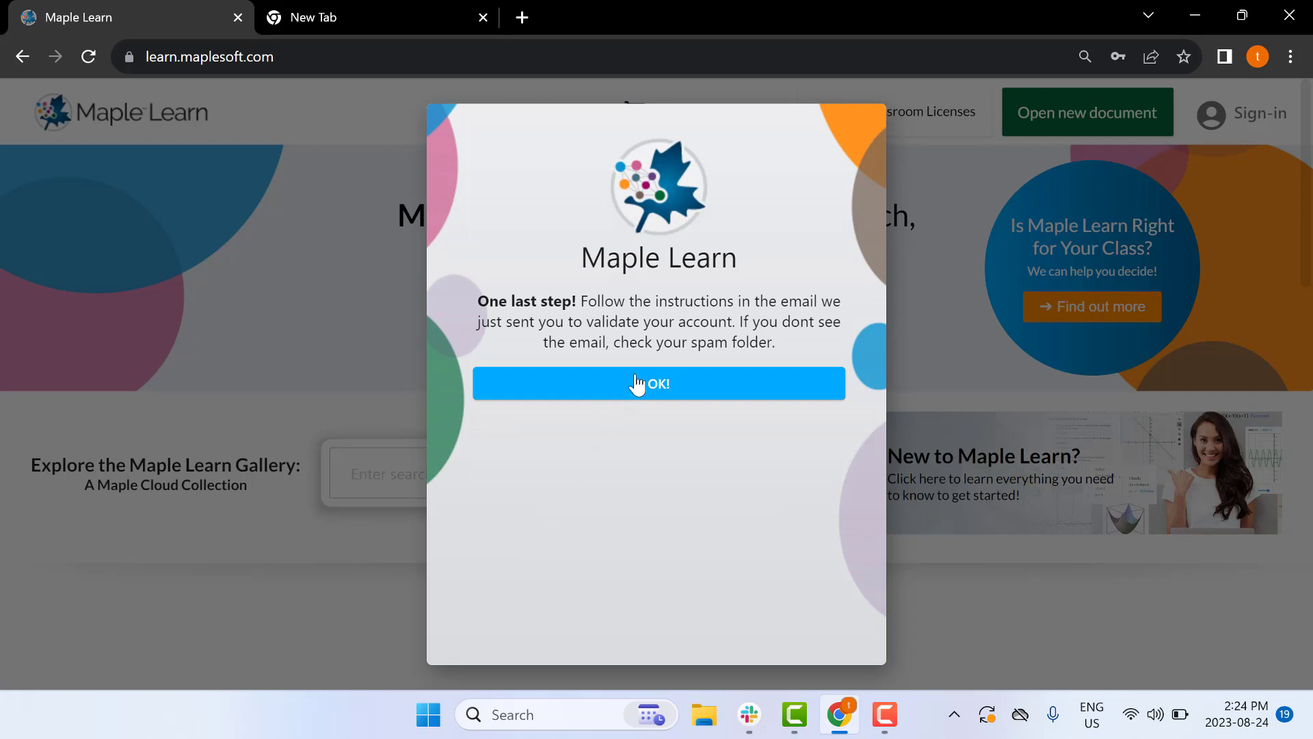
Go to Gmail in the empty new tab via the Google apps grid
{"action": "left_click", "coordinate": [372, 18]}
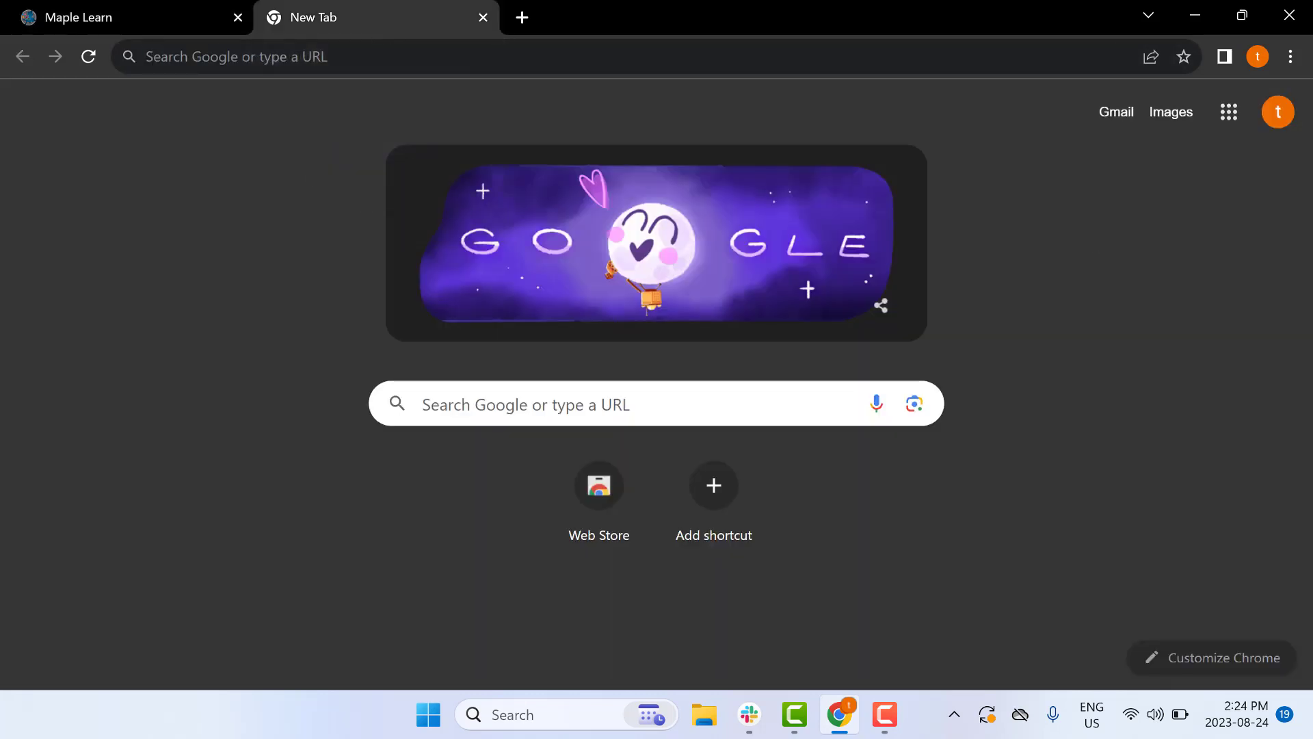
{"action": "left_click", "coordinate": [1229, 112]}
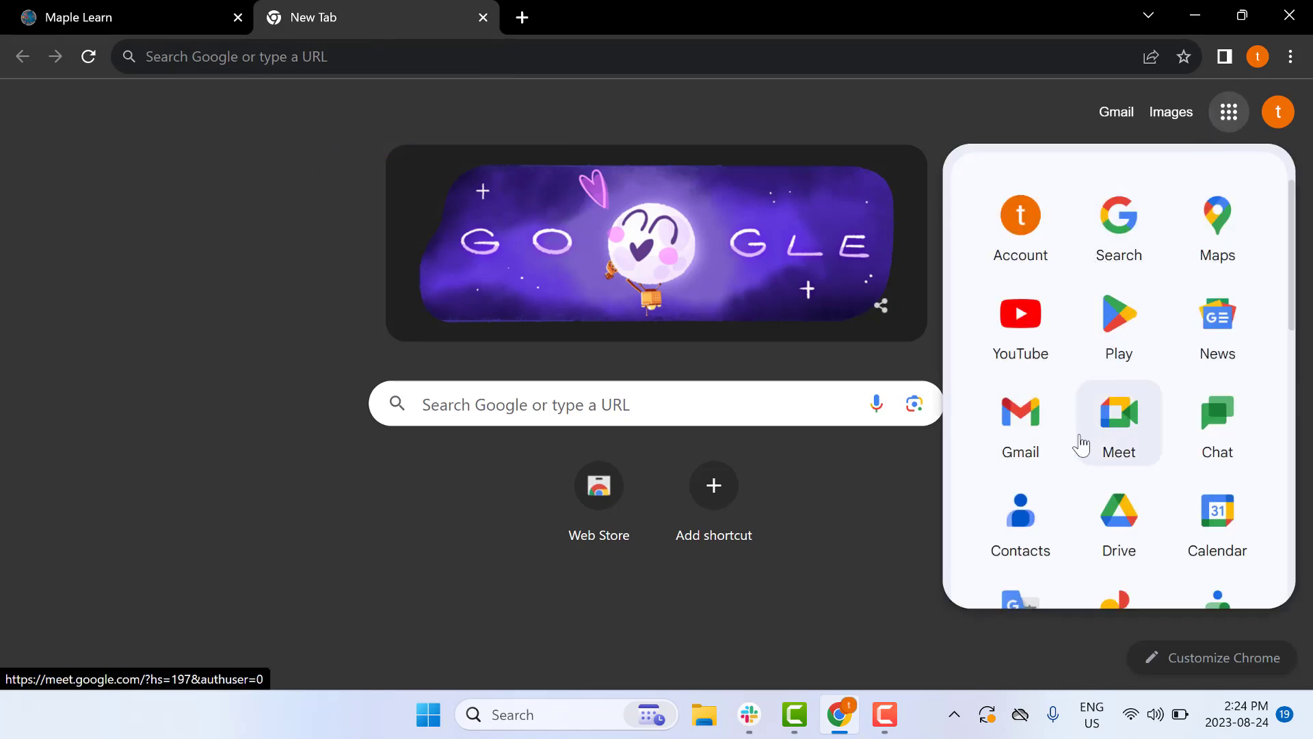
{"action": "left_click", "coordinate": [1024, 450]}
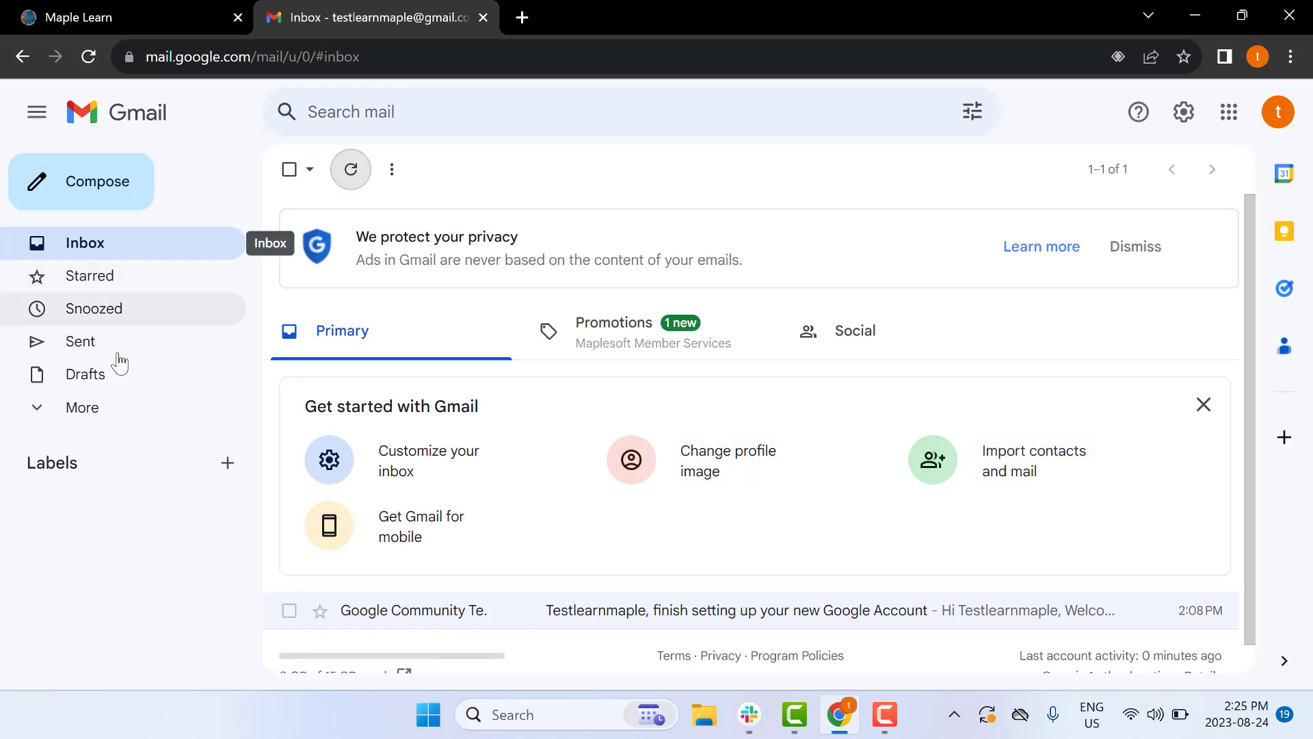
Open the Maplesoft email under Important and follow its Verify e-mail address link
{"action": "left_click", "coordinate": [102, 412]}
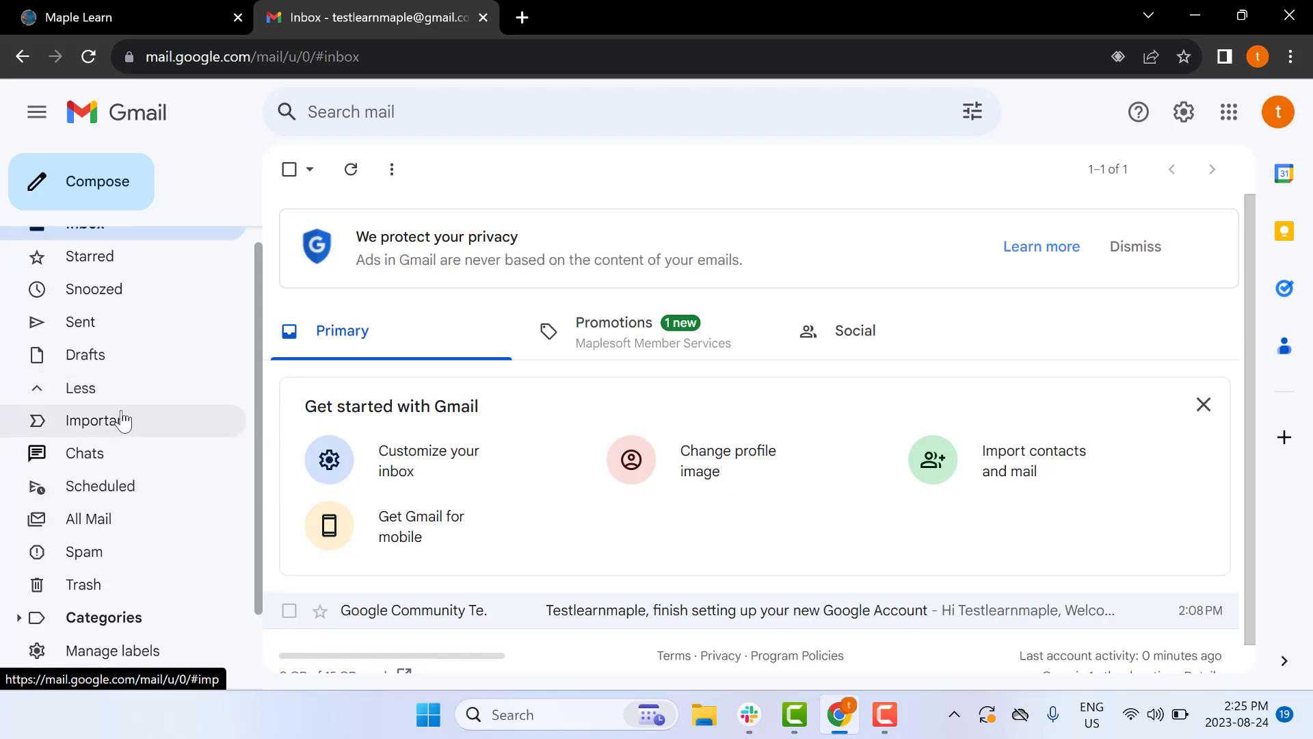
{"action": "left_click", "coordinate": [123, 420]}
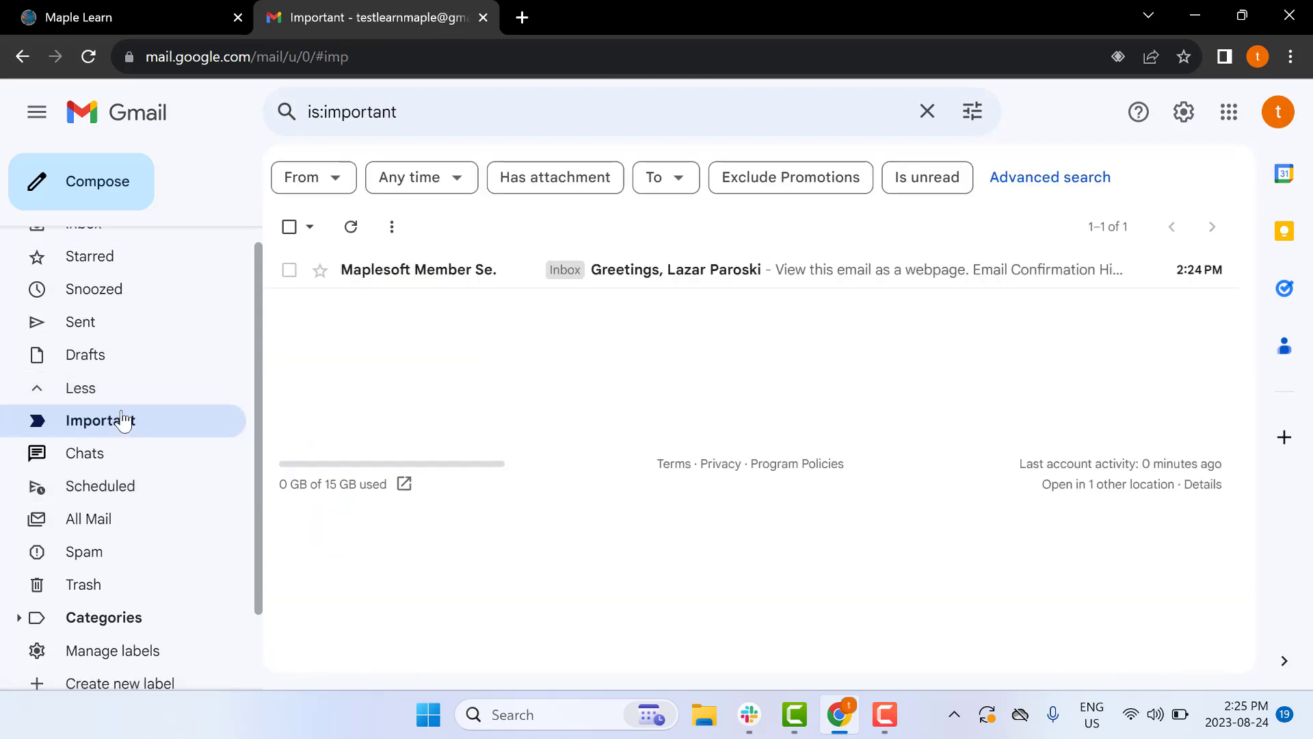
{"action": "left_click", "coordinate": [645, 273]}
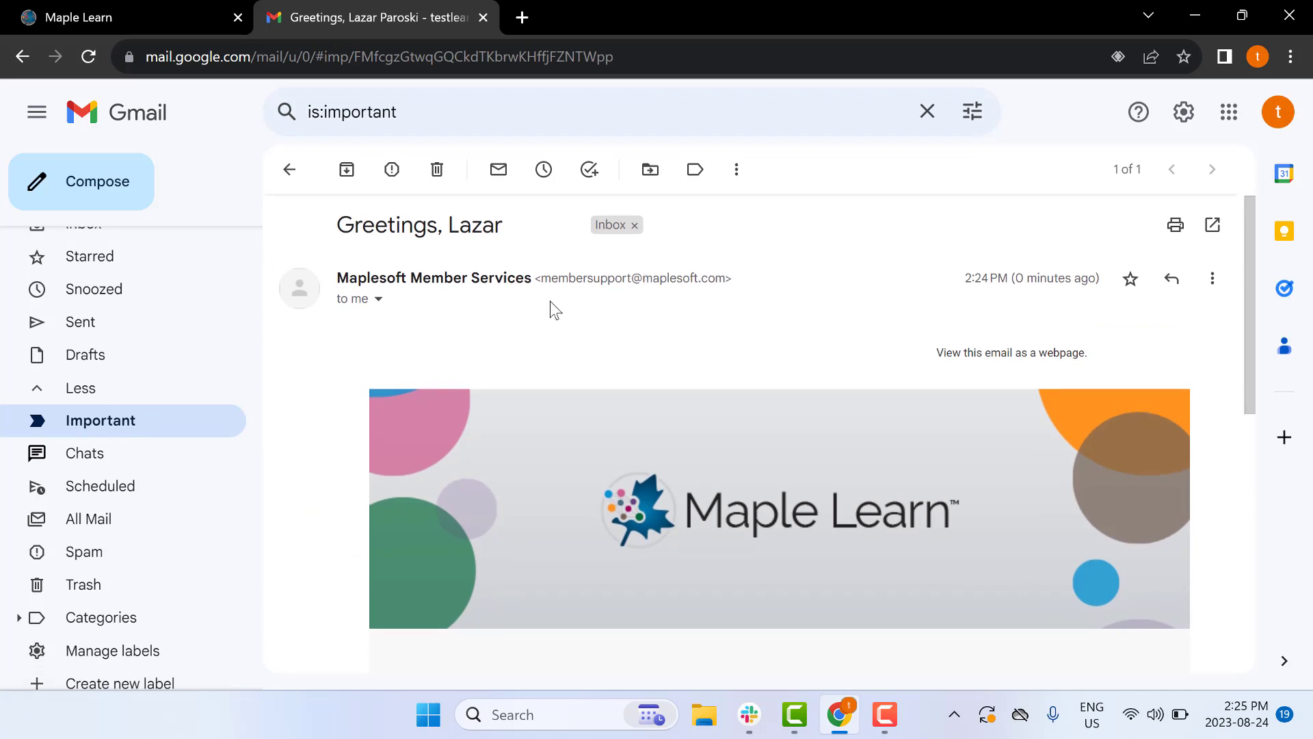
{"action": "scroll", "coordinate": [737, 390], "scroll_direction": "down", "scroll_amount": 4}
{"action": "scroll", "coordinate": [737, 390], "scroll_direction": "down", "scroll_amount": 2}
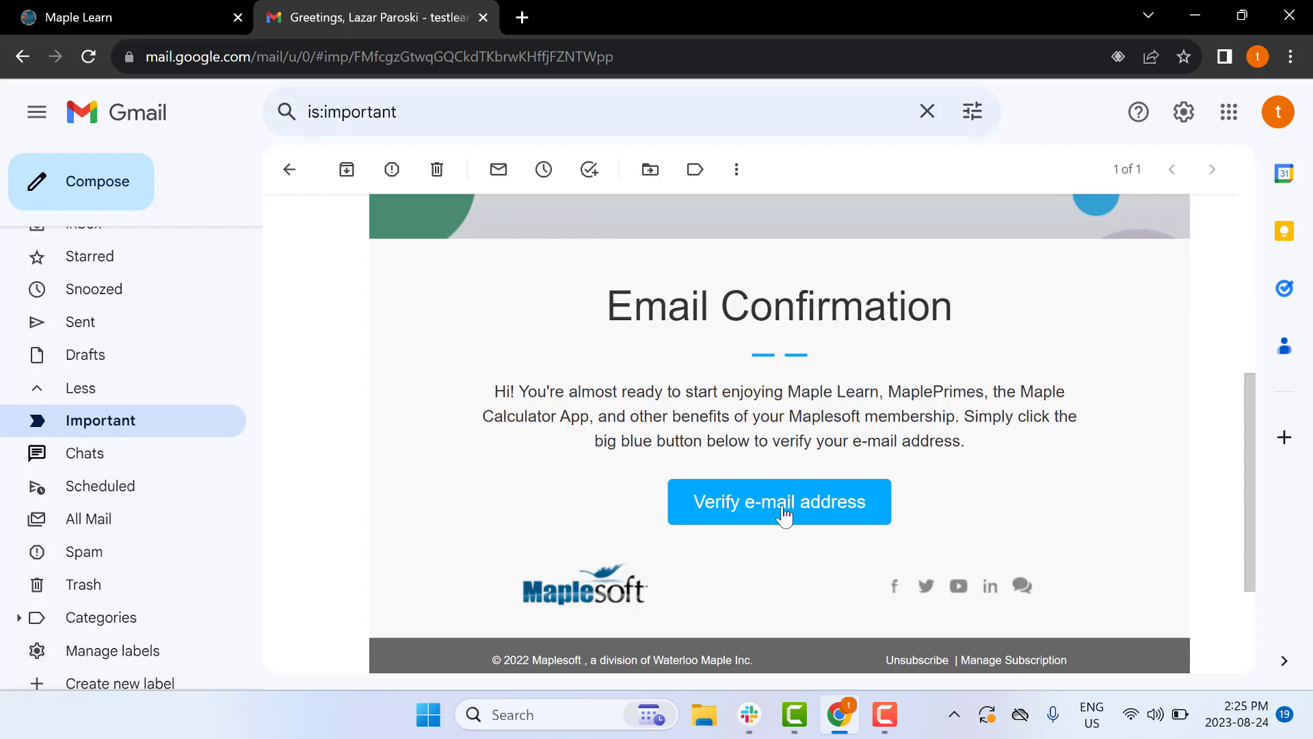
{"action": "left_click", "coordinate": [784, 514]}
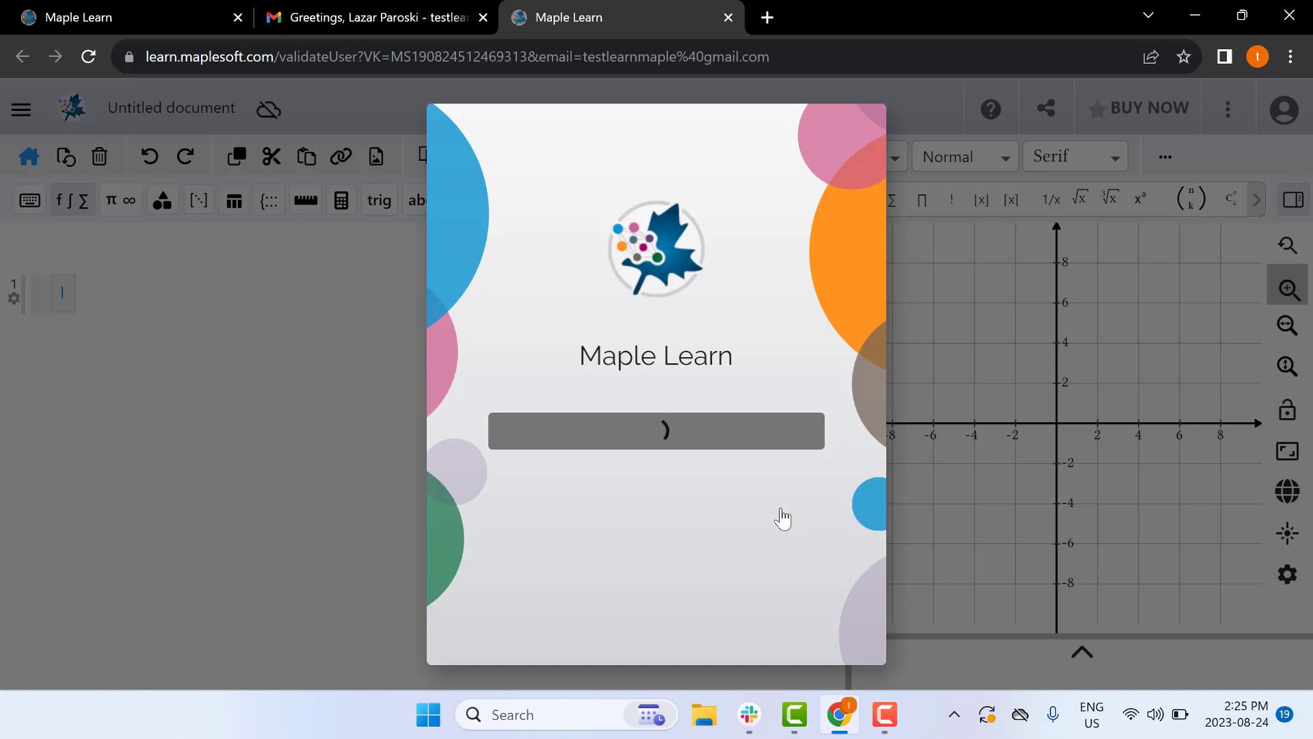
Sign in to the validated account with its password, choosing Never for Chrome's password saving
{"action": "left_click", "coordinate": [725, 510]}
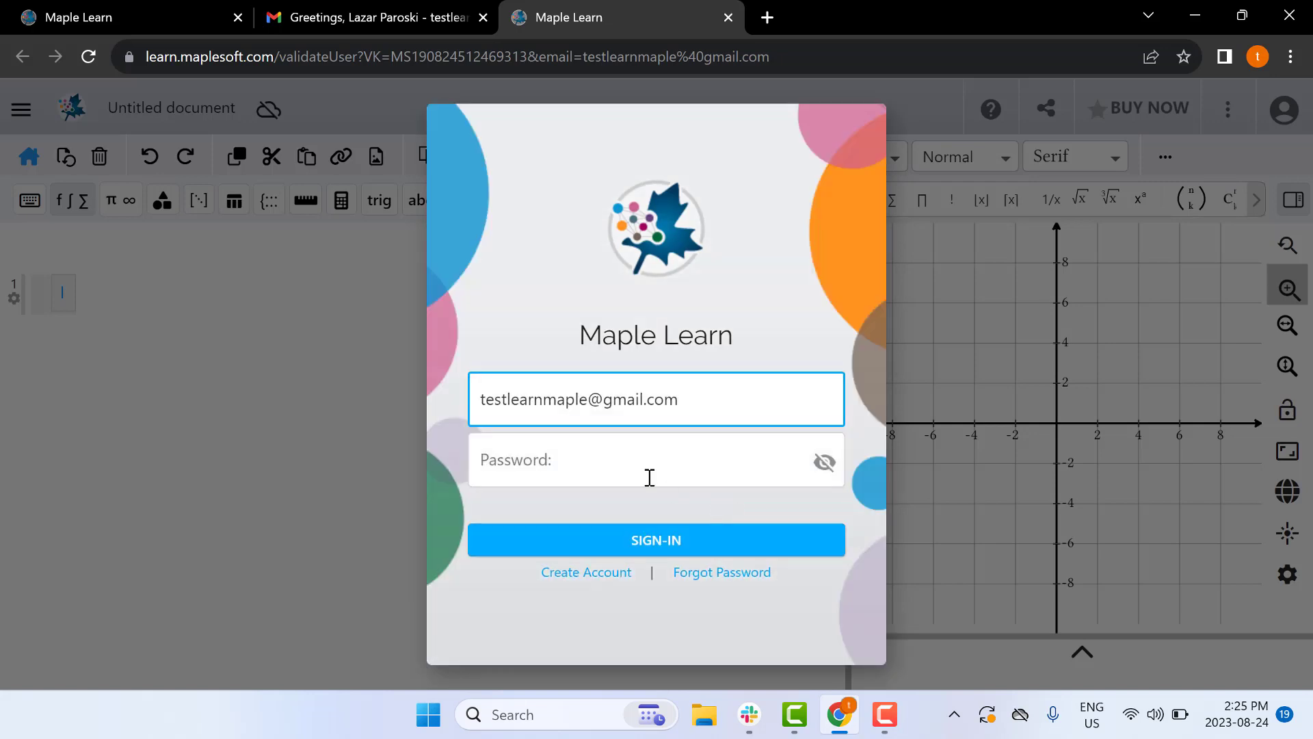
{"action": "left_click", "coordinate": [608, 466]}
{"action": "type", "text": "•••"}
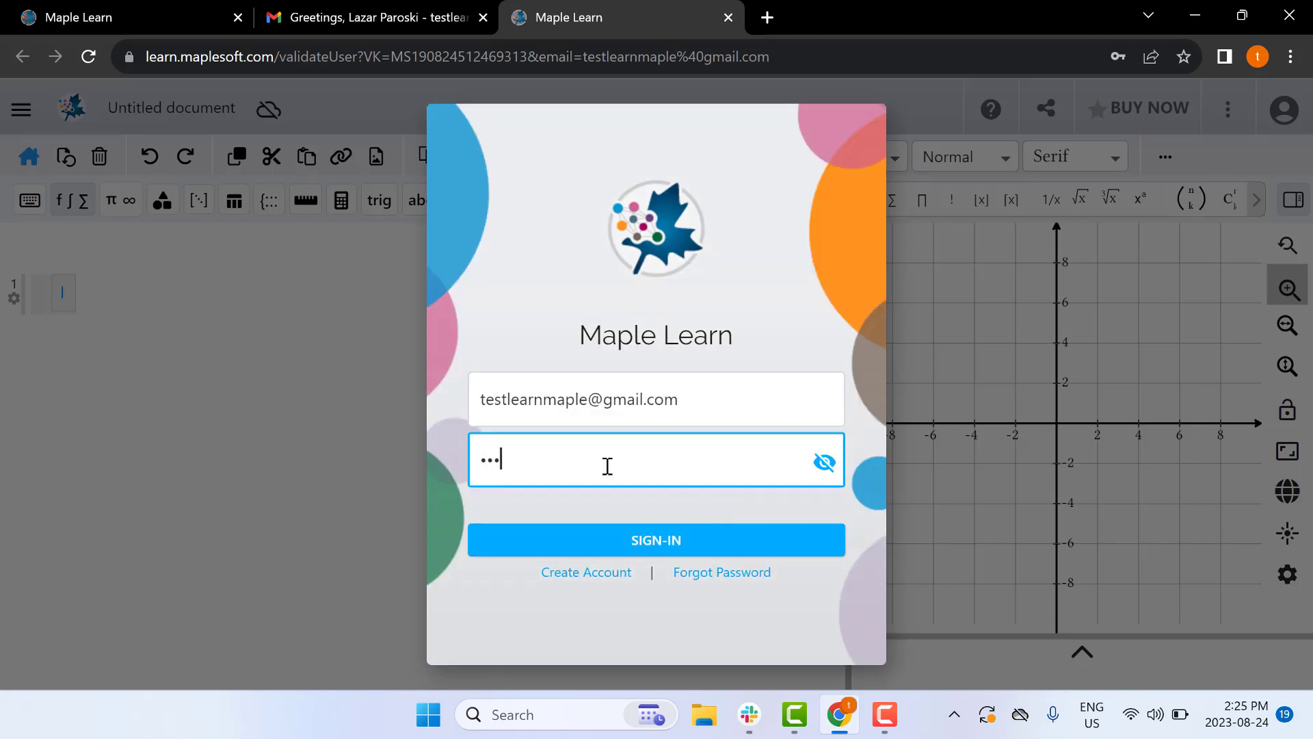
{"action": "type", "text": "••••••••••"}
{"action": "left_click", "coordinate": [635, 540]}
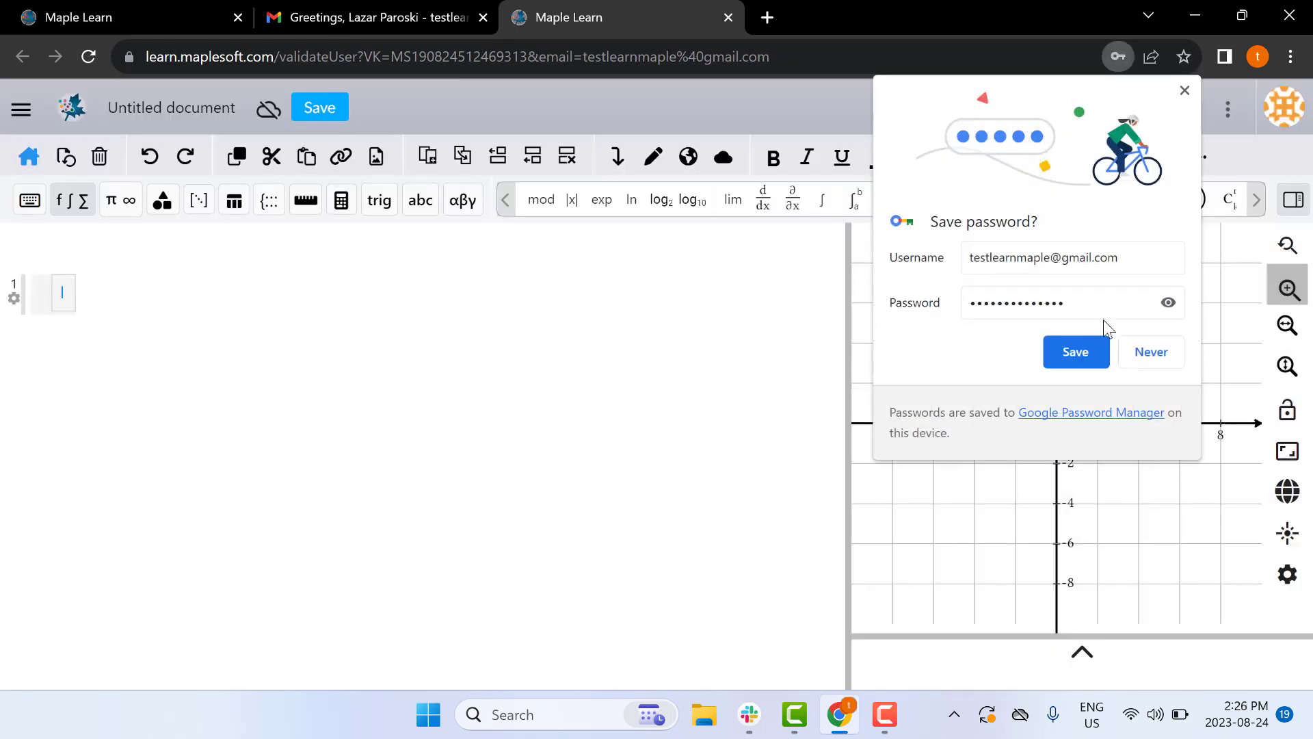
{"action": "left_click", "coordinate": [1153, 349]}
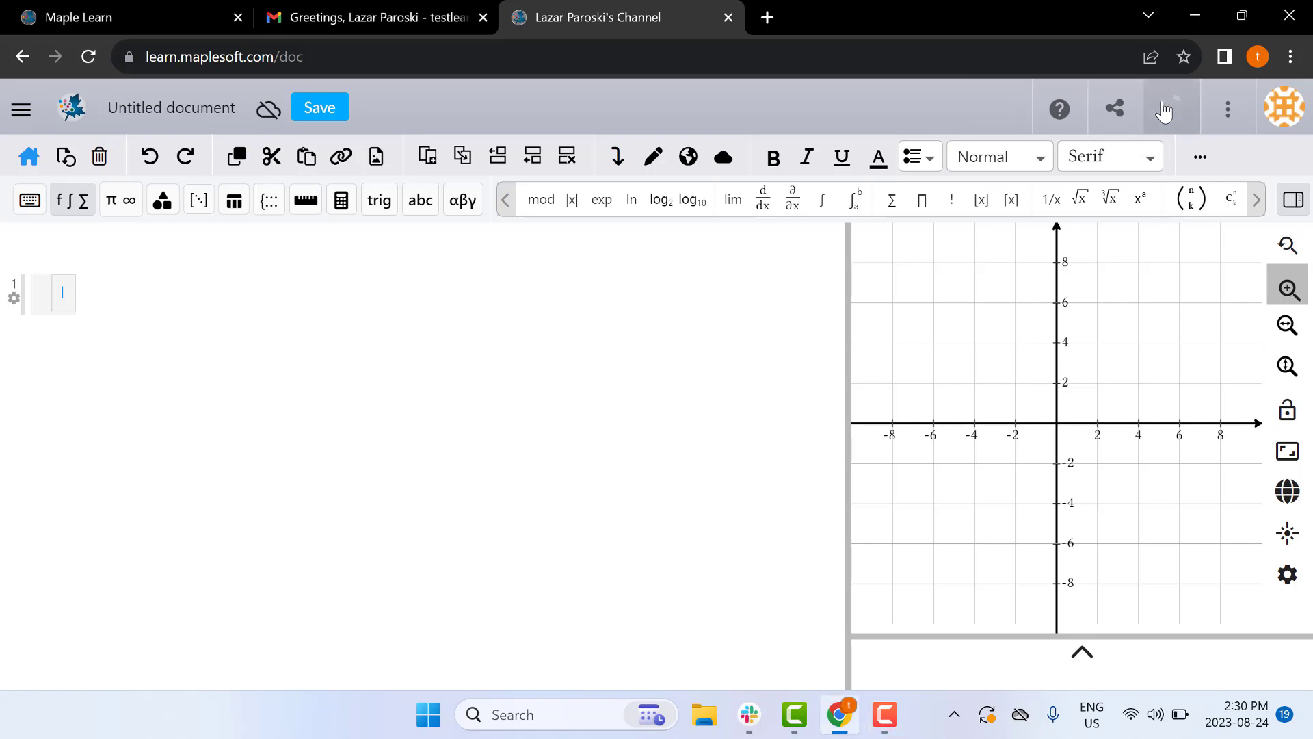
On the BUY NOW page, enter the test access code in LEARN CODE and submit it
{"action": "left_click", "coordinate": [1163, 110]}
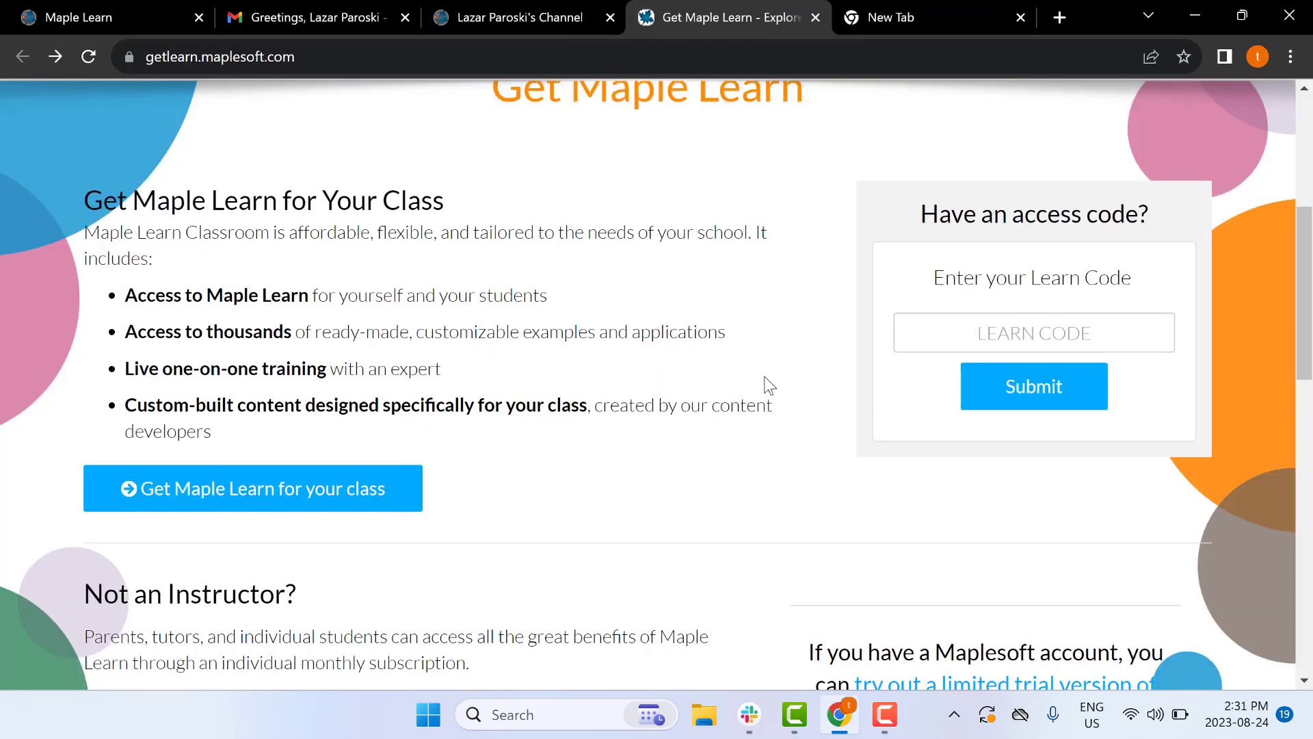
{"action": "left_click", "coordinate": [951, 347]}
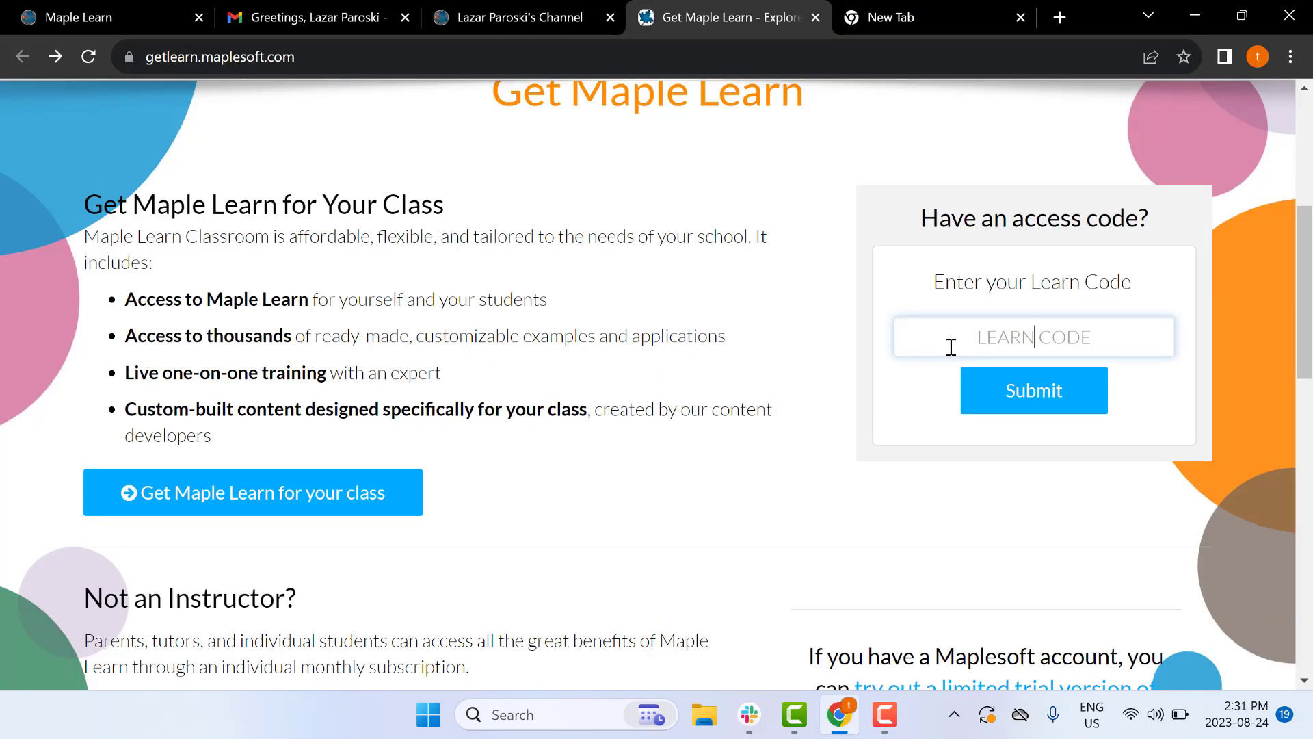
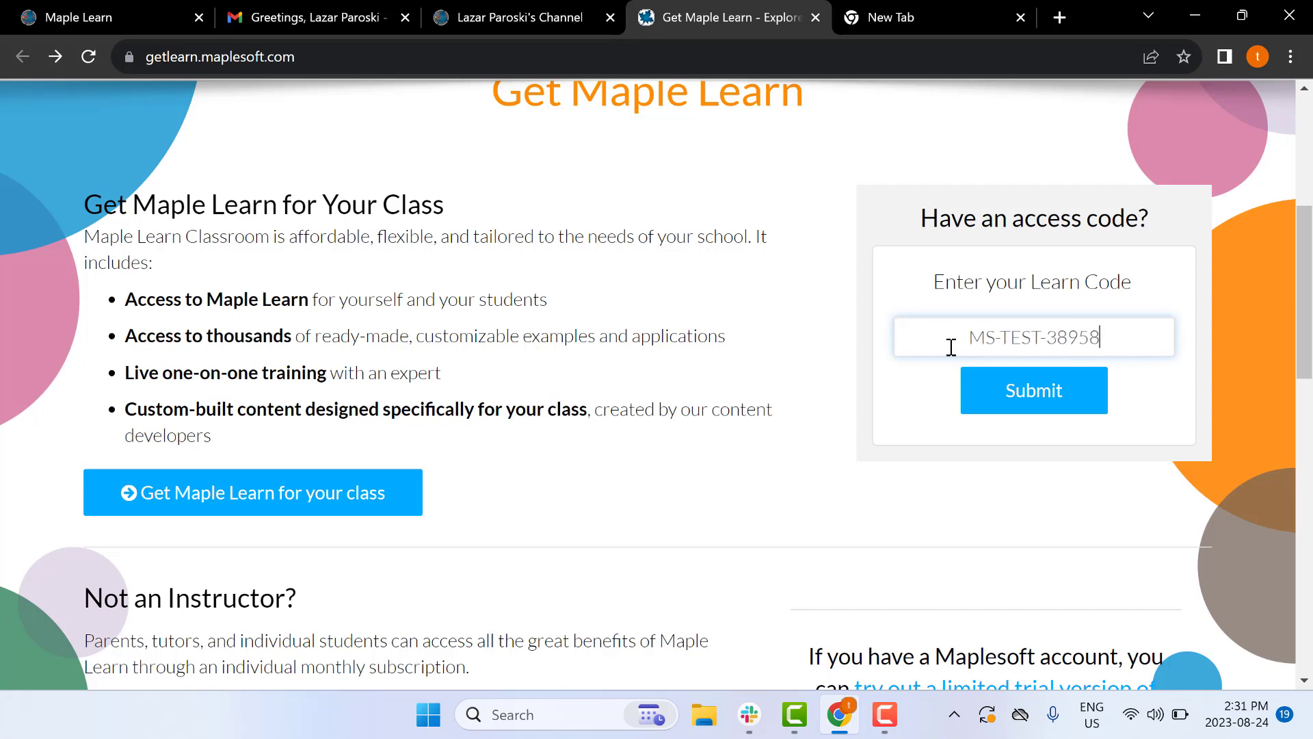
{"action": "left_click", "coordinate": [1007, 397]}
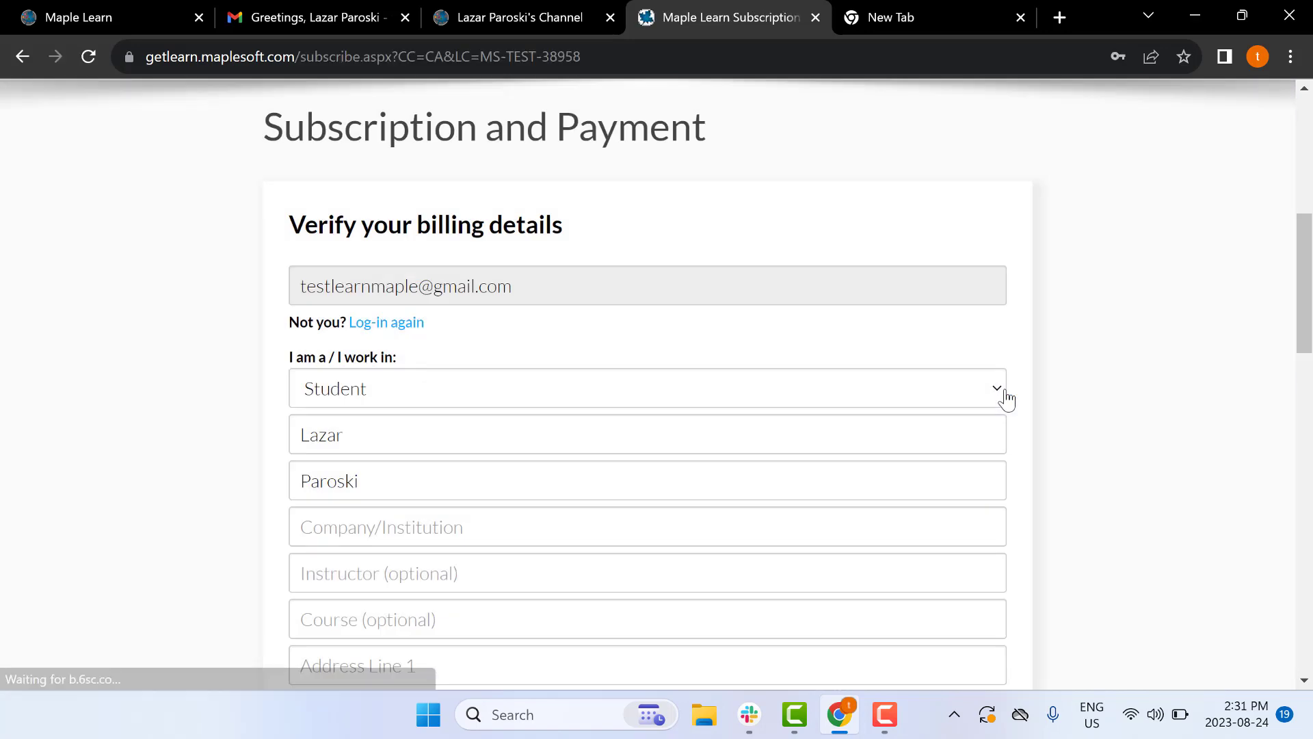
Fill in Company/Institution as Maplesoft and the street address in Address Line 1
{"action": "scroll", "coordinate": [1005, 398], "scroll_direction": "down", "scroll_amount": 2}
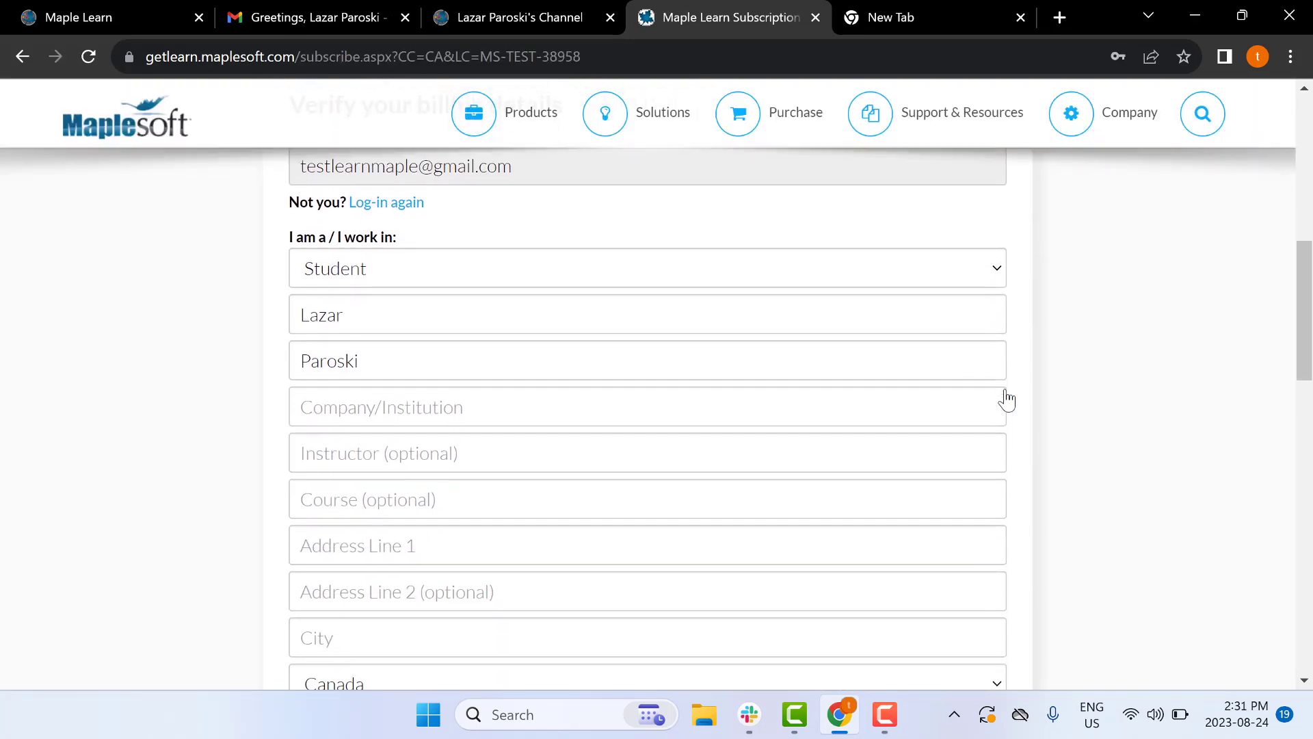
{"action": "left_click", "coordinate": [629, 381]}
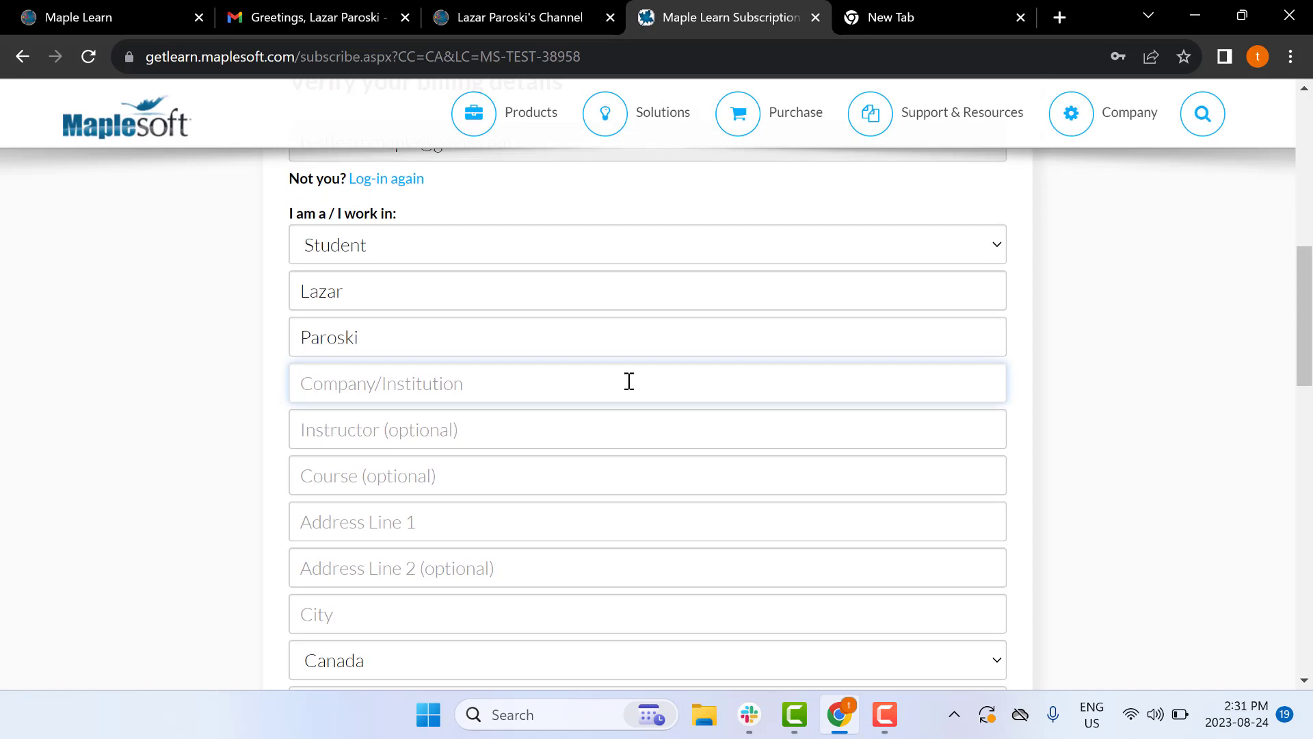
{"action": "type", "text": "M"}
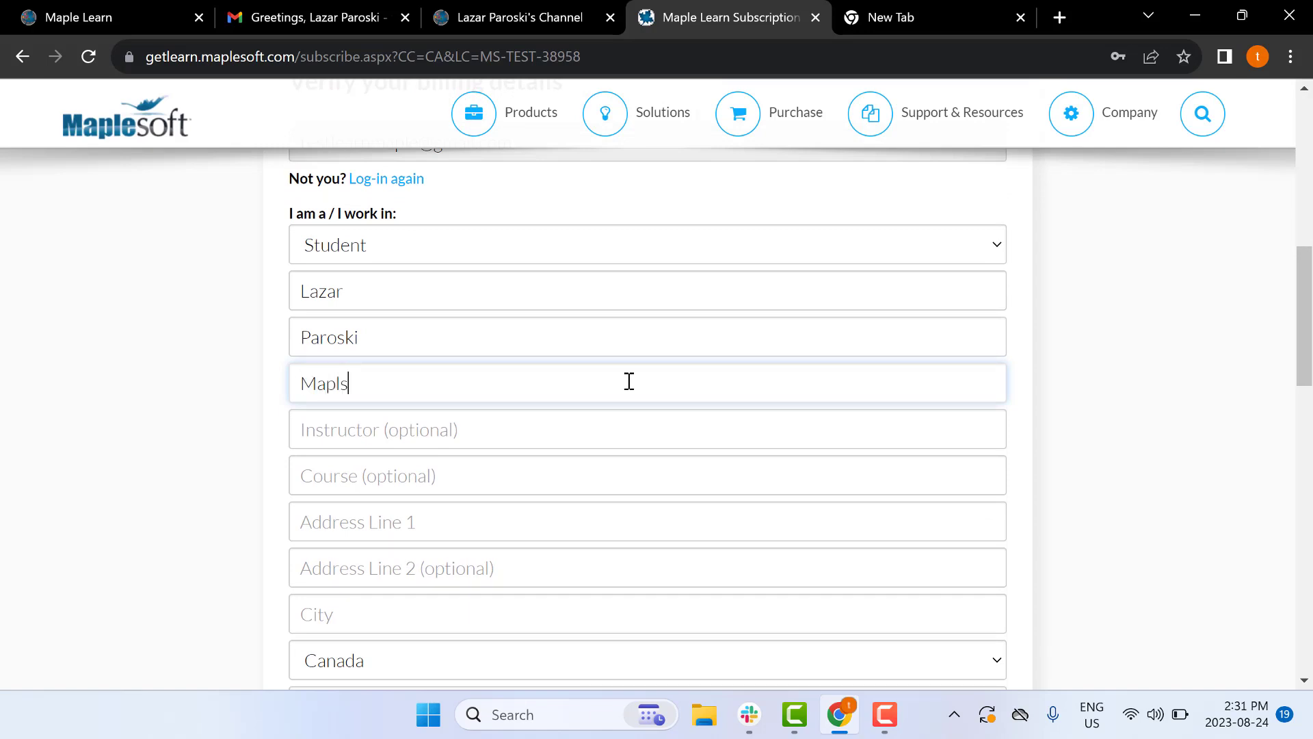
{"action": "type", "text": "aplesoft"}
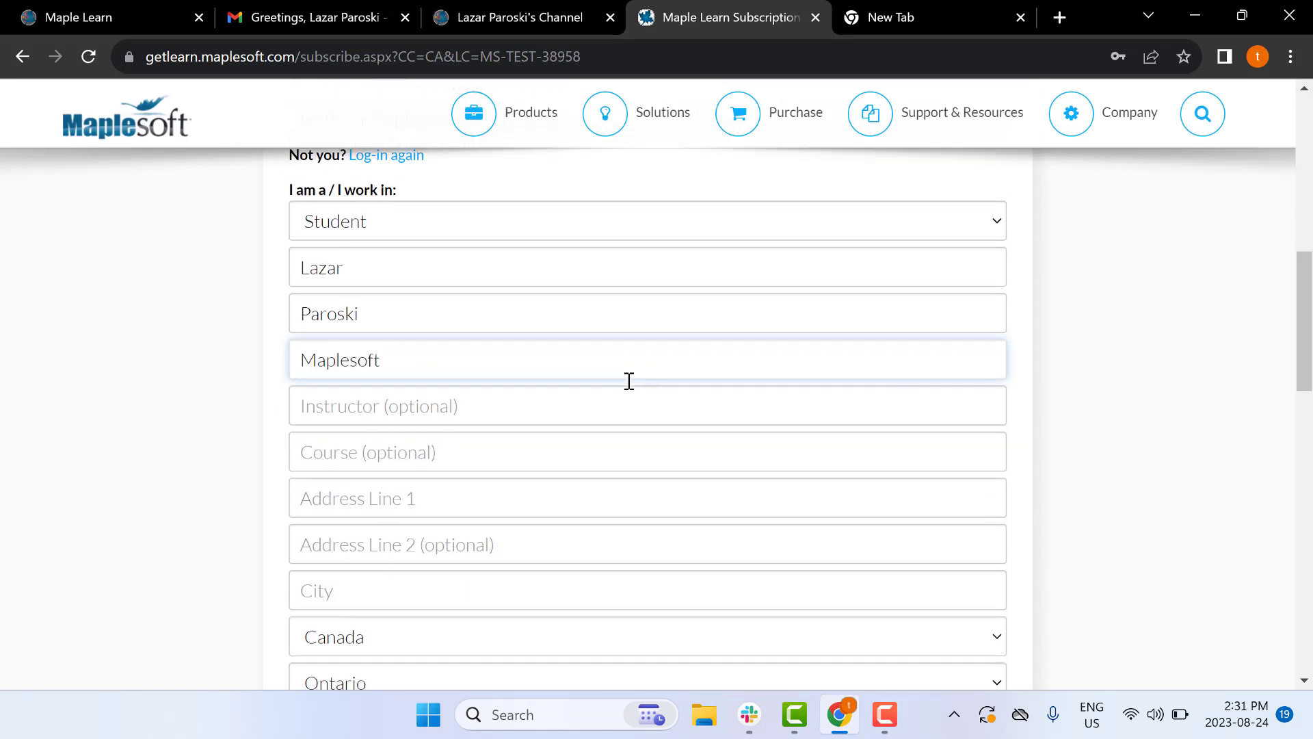
{"action": "scroll", "coordinate": [381, 347], "scroll_direction": "down", "scroll_amount": 3}
{"action": "left_click", "coordinate": [381, 346]}
{"action": "type", "text": "615"}
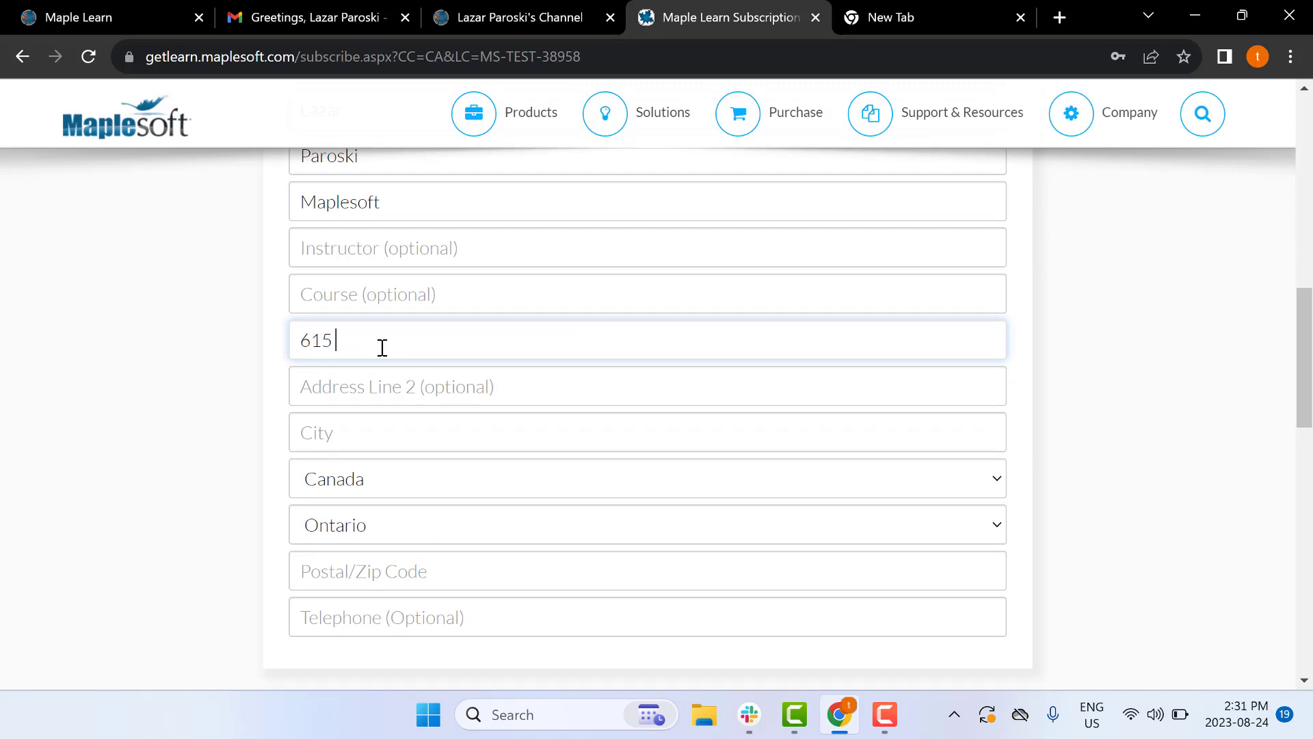
{"action": "type", "text": " Kumpf Dr"}
Enter city Waterloo and the postal code, accept the terms, and submit the $0.00 order
{"action": "scroll", "coordinate": [382, 347], "scroll_direction": "down", "scroll_amount": 1}
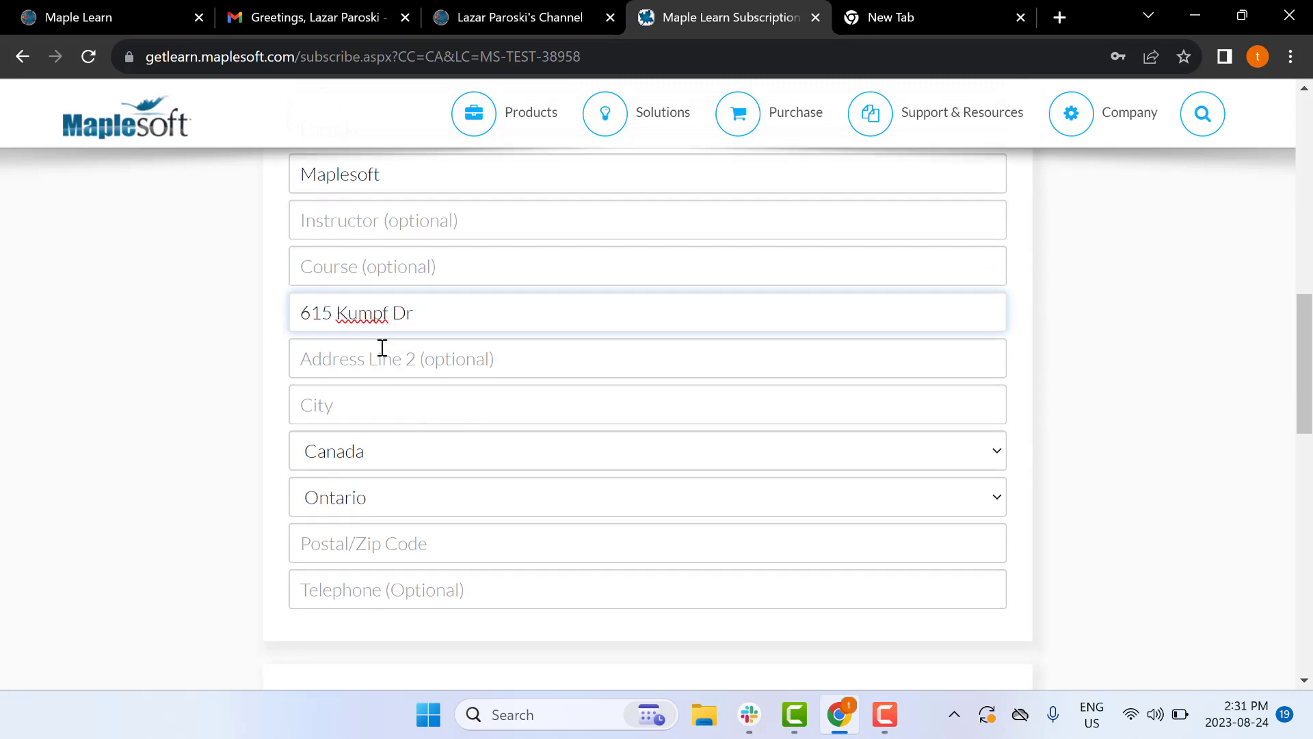
{"action": "left_click", "coordinate": [365, 393]}
{"action": "type", "text": "Waterloo"}
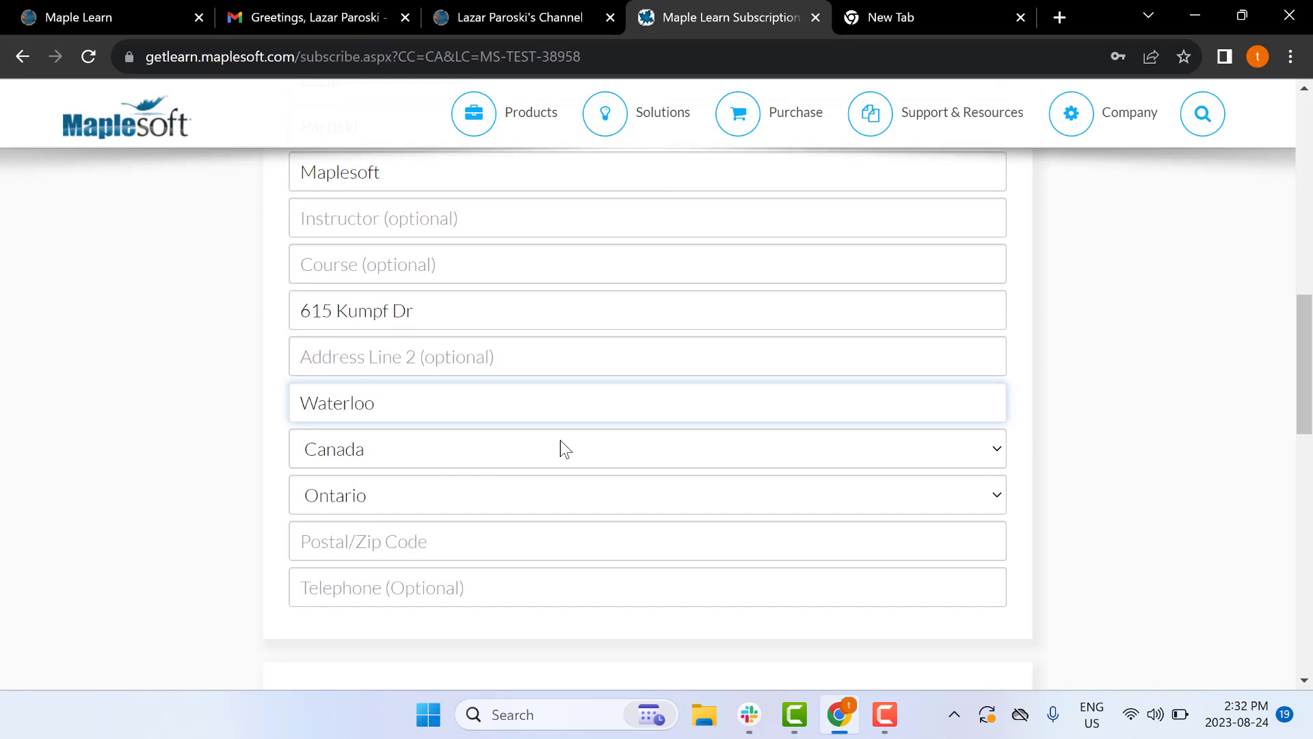
{"action": "left_click", "coordinate": [343, 539]}
{"action": "type", "text": "N2V 1K8"}
{"action": "scroll", "coordinate": [531, 522], "scroll_direction": "down", "scroll_amount": 5}
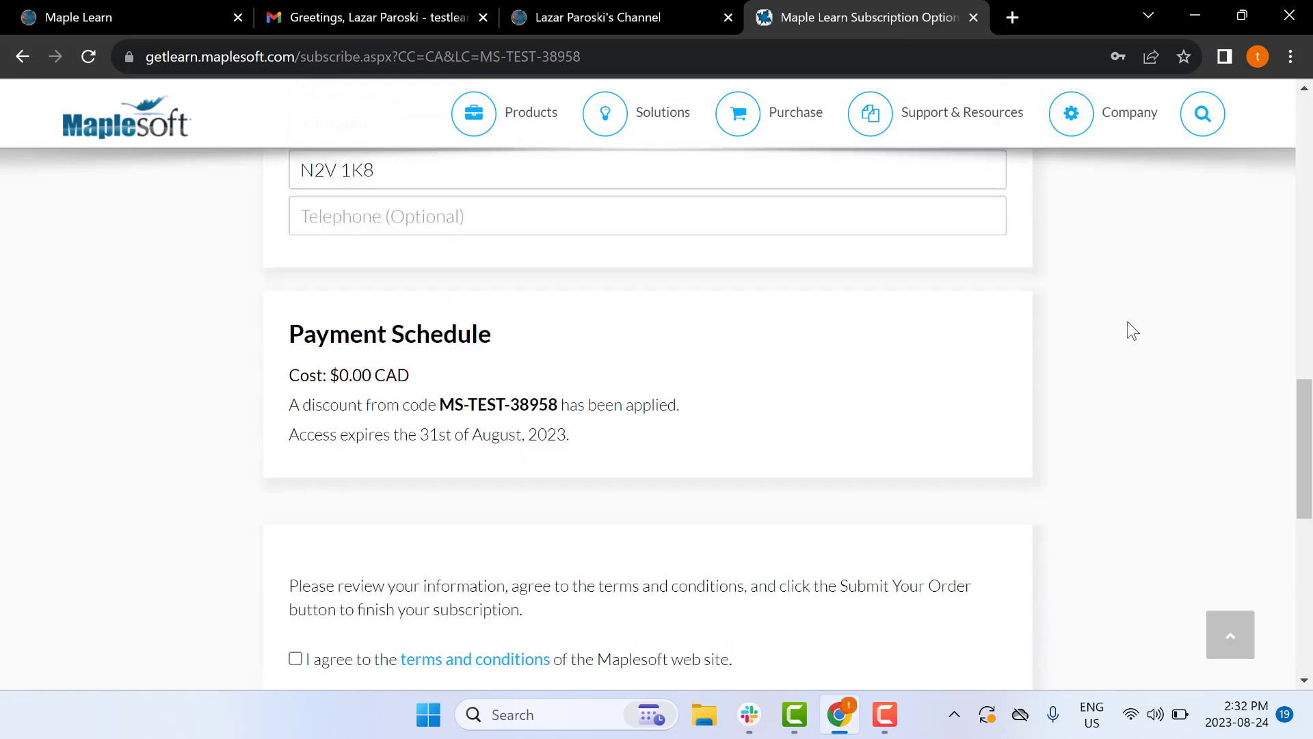
{"action": "scroll", "coordinate": [1128, 322], "scroll_direction": "down", "scroll_amount": 3}
{"action": "left_click", "coordinate": [295, 450]}
{"action": "left_click", "coordinate": [381, 513]}
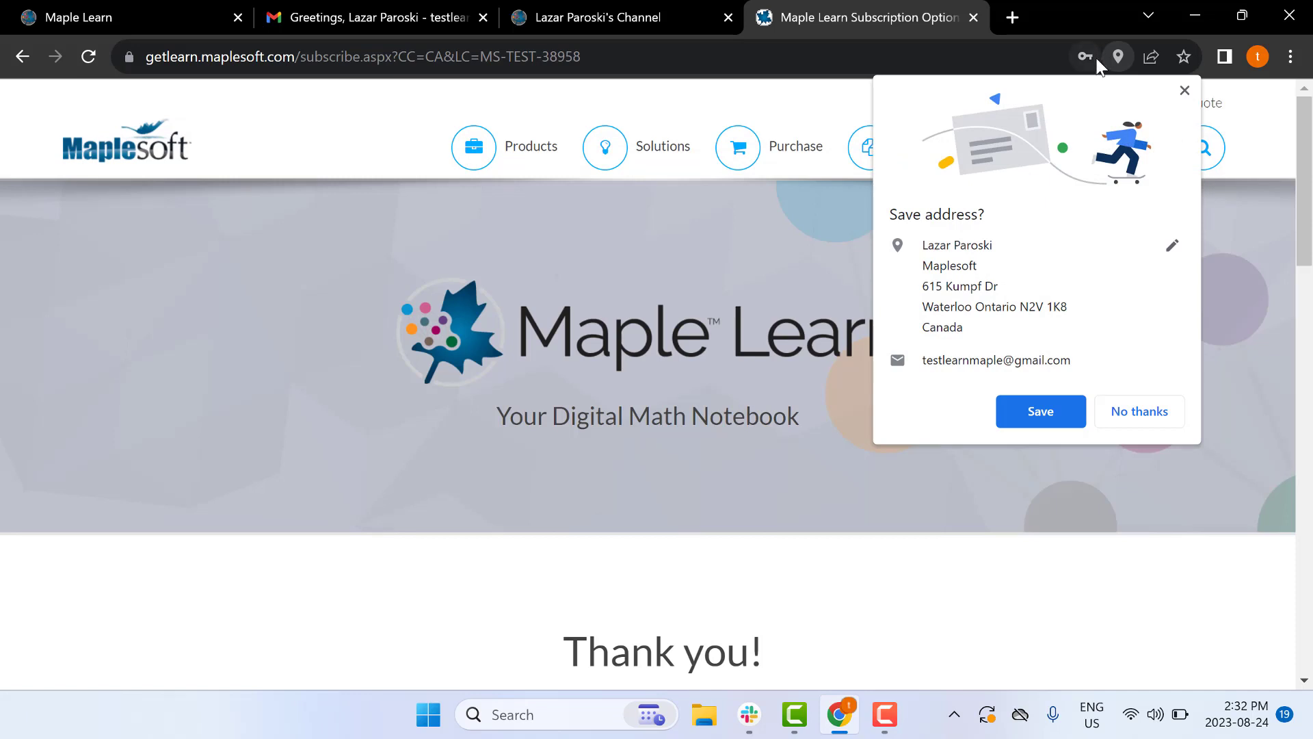
Dismiss Chrome's Save address bubble and use Go to Maple Learn on the Thank you page
{"action": "left_click", "coordinate": [1185, 90]}
{"action": "scroll", "coordinate": [945, 354], "scroll_direction": "down", "scroll_amount": 4}
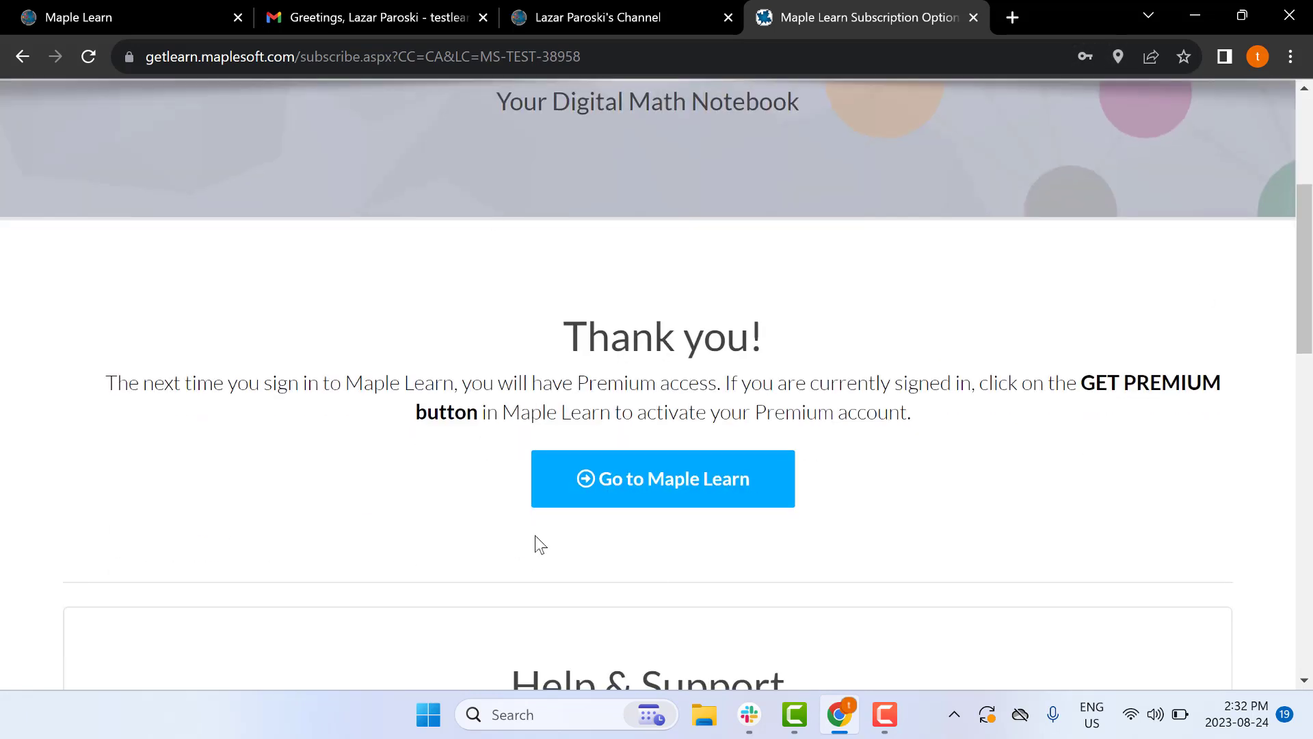
{"action": "scroll", "coordinate": [704, 534], "scroll_direction": "down", "scroll_amount": 3}
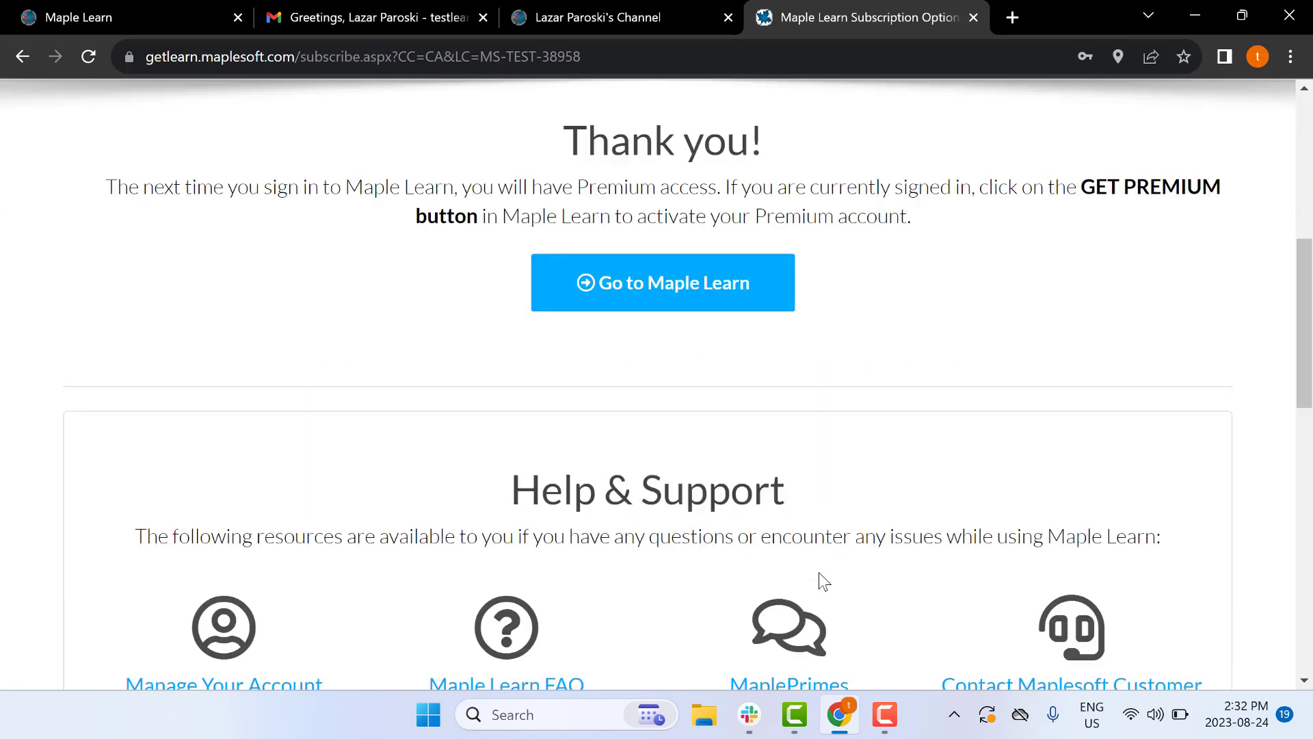
{"action": "scroll", "coordinate": [661, 446], "scroll_direction": "up", "scroll_amount": 1}
{"action": "left_click", "coordinate": [635, 377]}
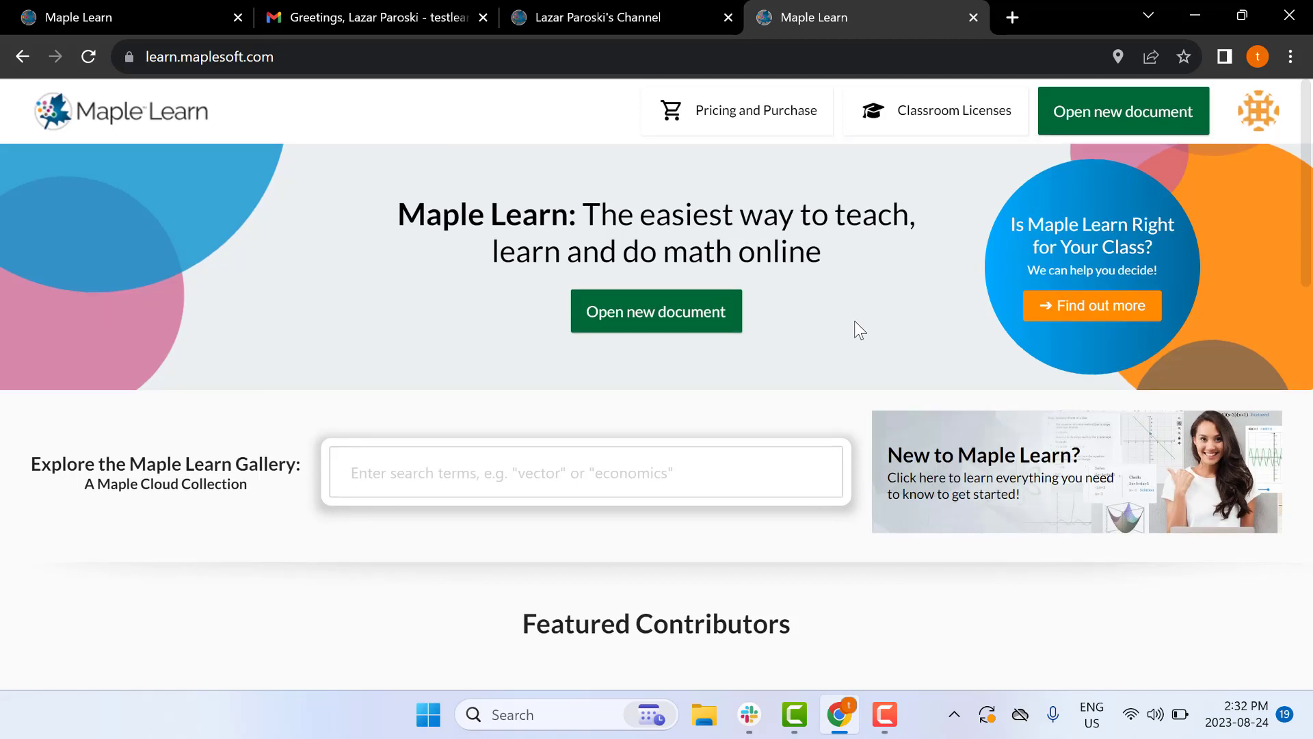
{"action": "scroll", "coordinate": [857, 322], "scroll_direction": "down", "scroll_amount": 1}
{"action": "scroll", "coordinate": [856, 321], "scroll_direction": "up", "scroll_amount": 1}
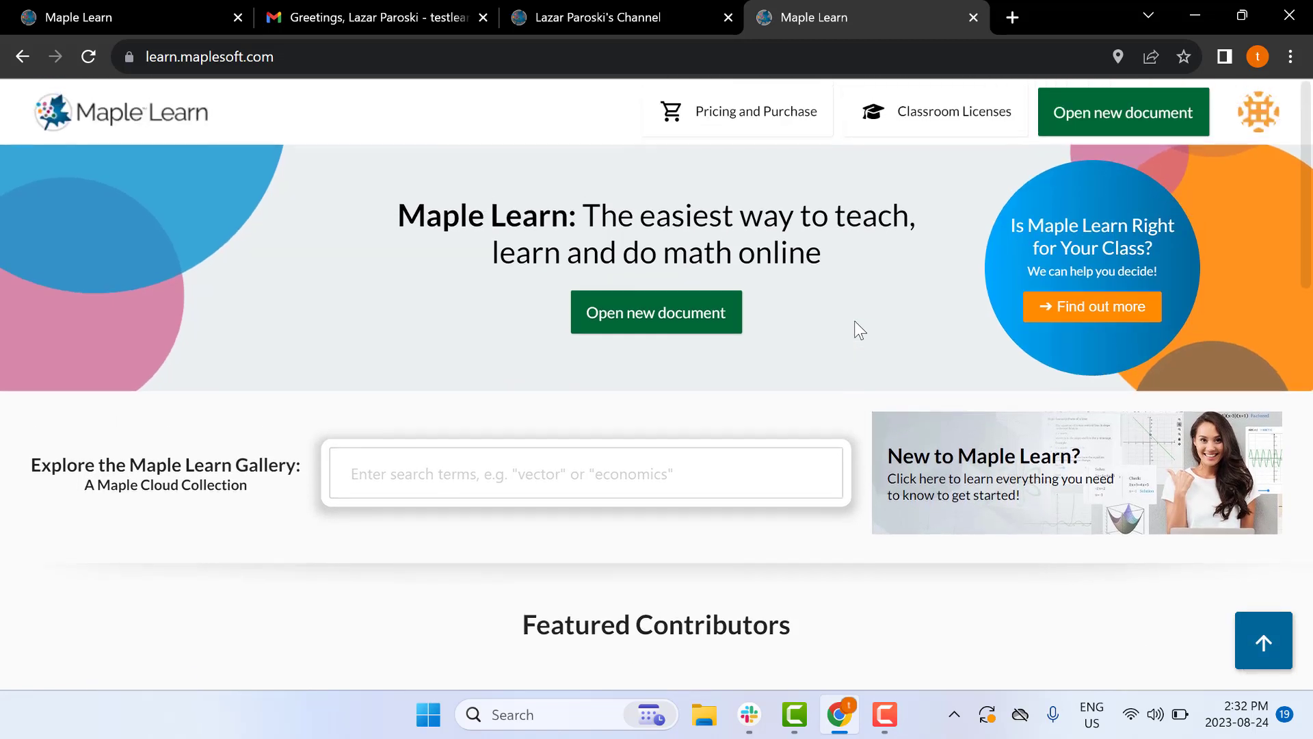
Start a new blank Untitled document from the Maple Learn homepage
{"action": "left_click", "coordinate": [651, 320]}
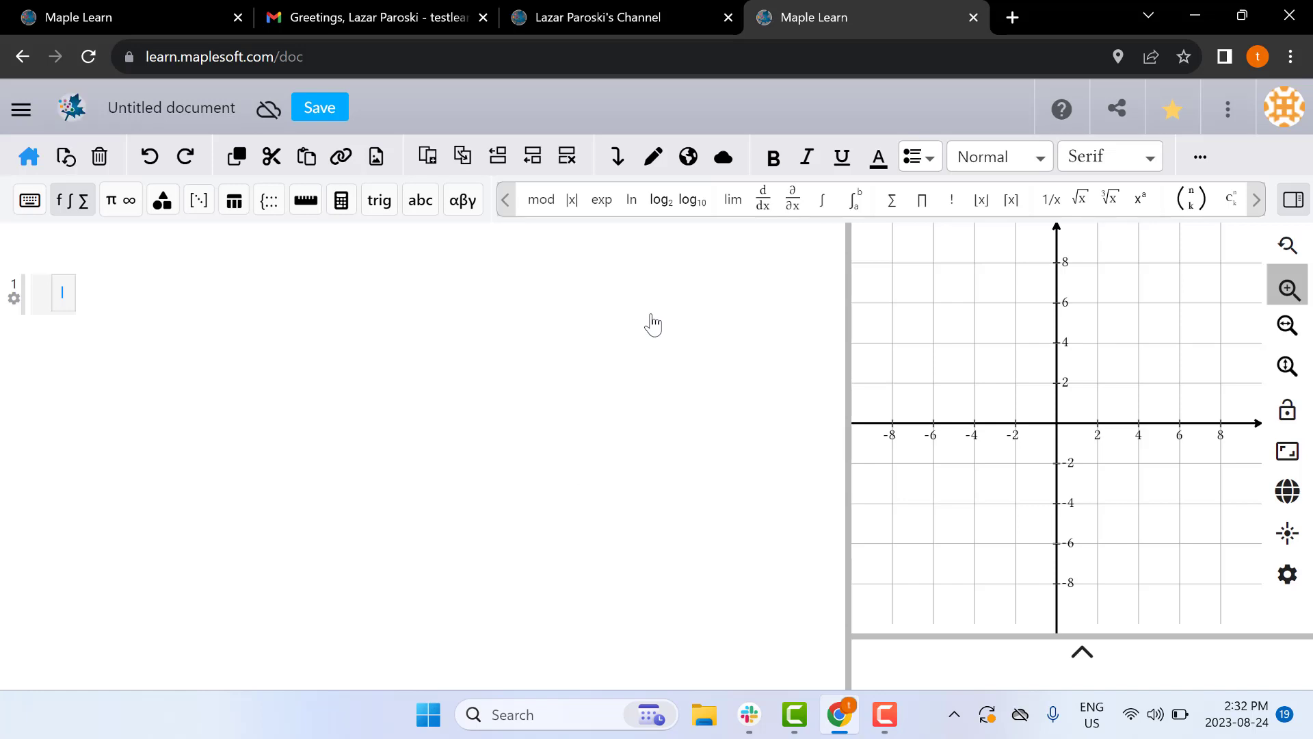